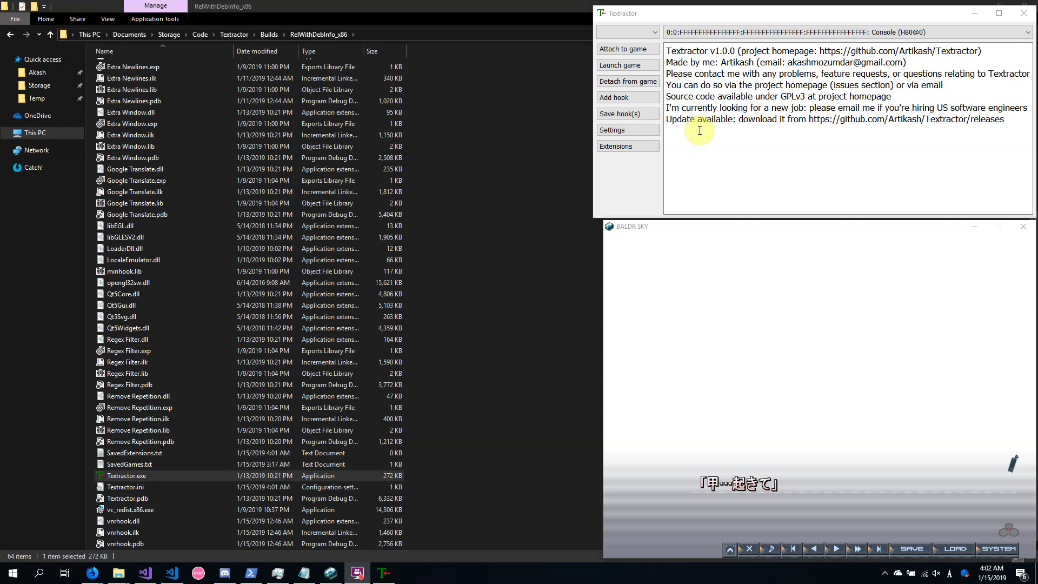
Step: Open the Select Process dialog to choose a running game for Textractor to attach to
{"action": "left_click", "coordinate": [624, 52]}
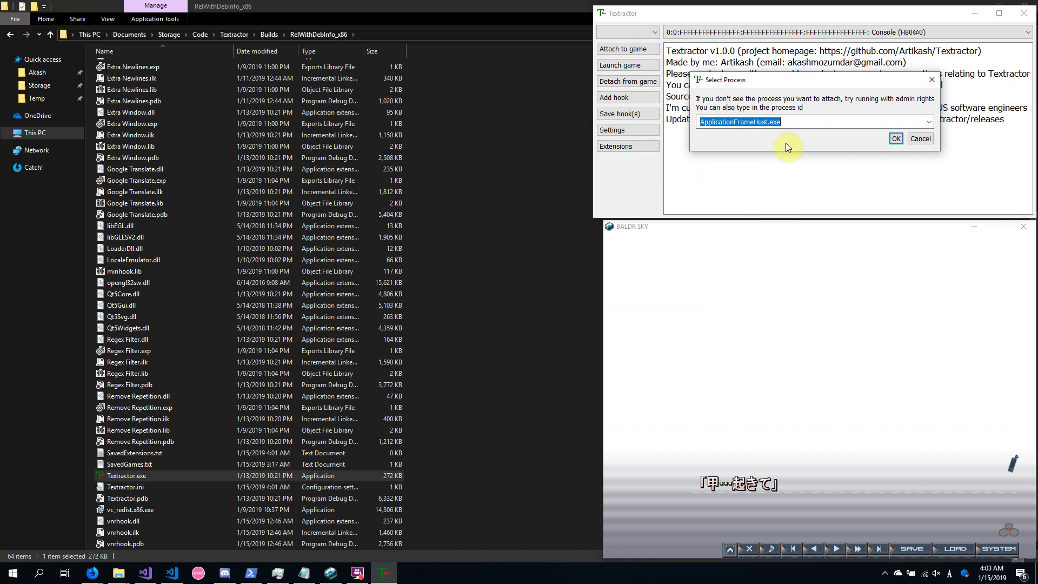
Step: Attach Textractor to BaldrSky.exe, found by filtering the process list with 'ba'
{"action": "type", "text": "baldrSky"}
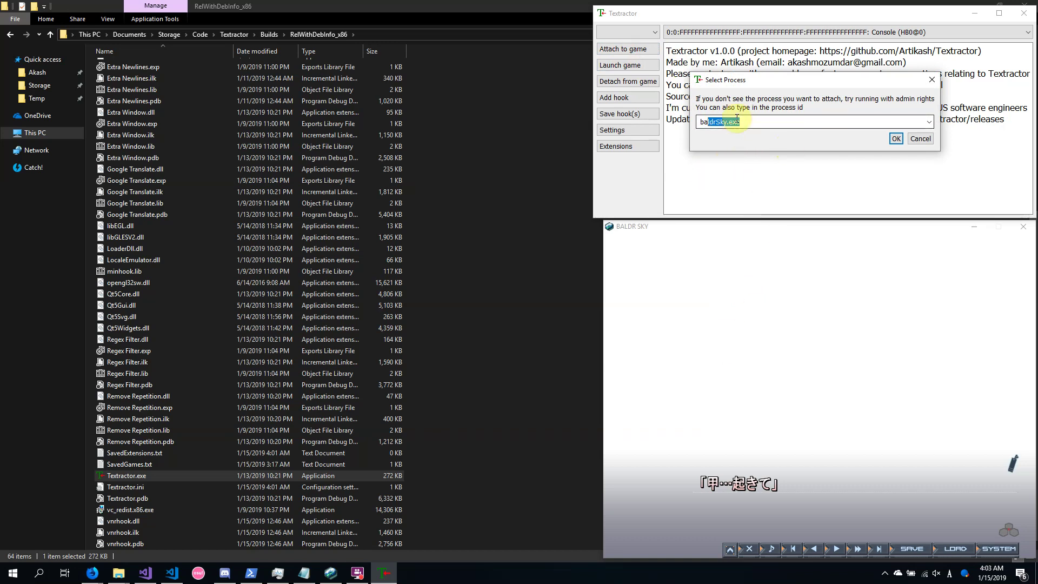
{"action": "left_click", "coordinate": [929, 122]}
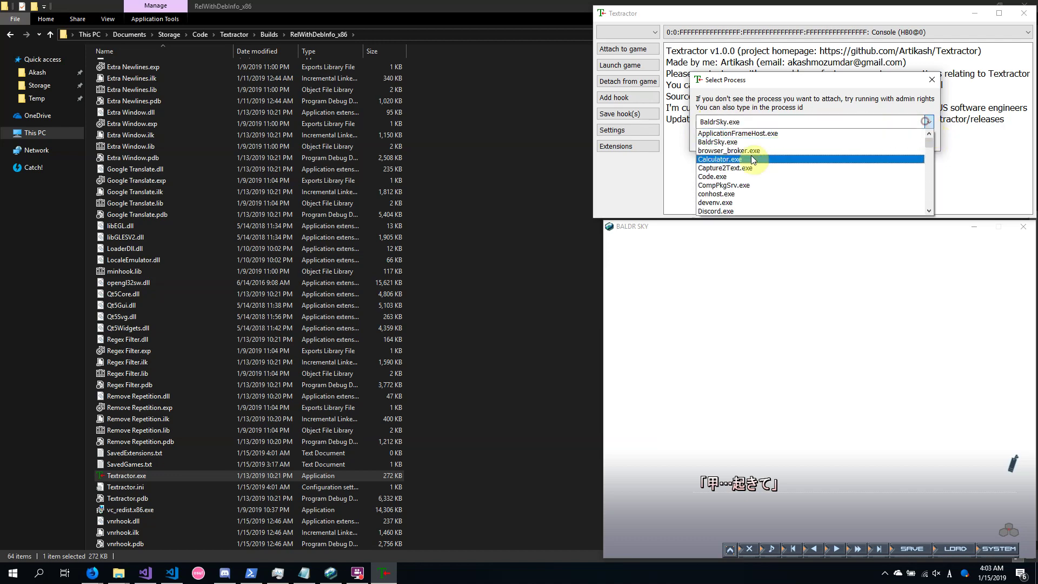
{"action": "left_click", "coordinate": [720, 142]}
{"action": "left_click", "coordinate": [896, 139]}
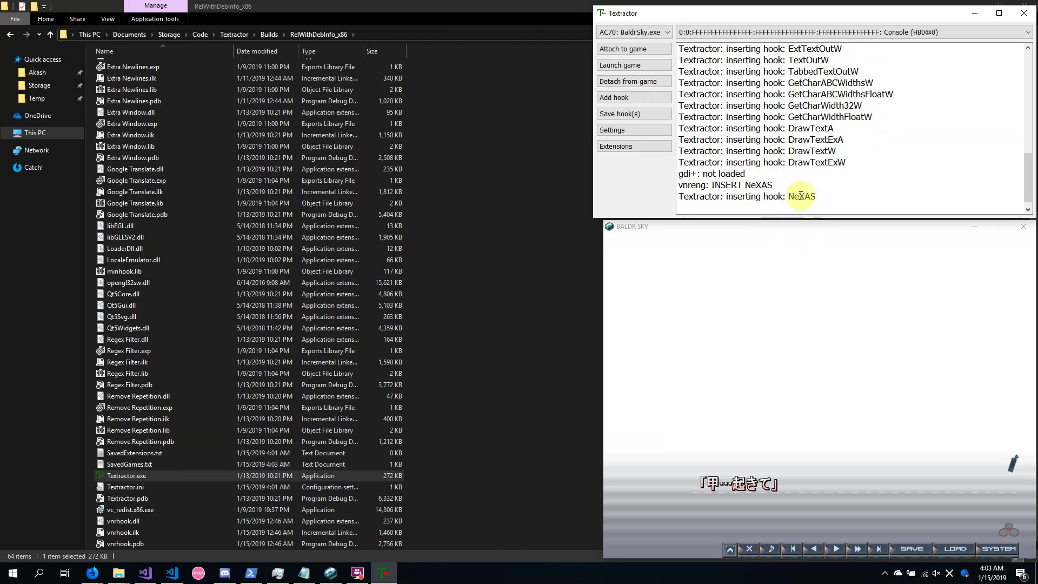
Step: Advance the game dialogue twice and switch Textractor to the NeXAS thread
{"action": "left_click", "coordinate": [745, 411]}
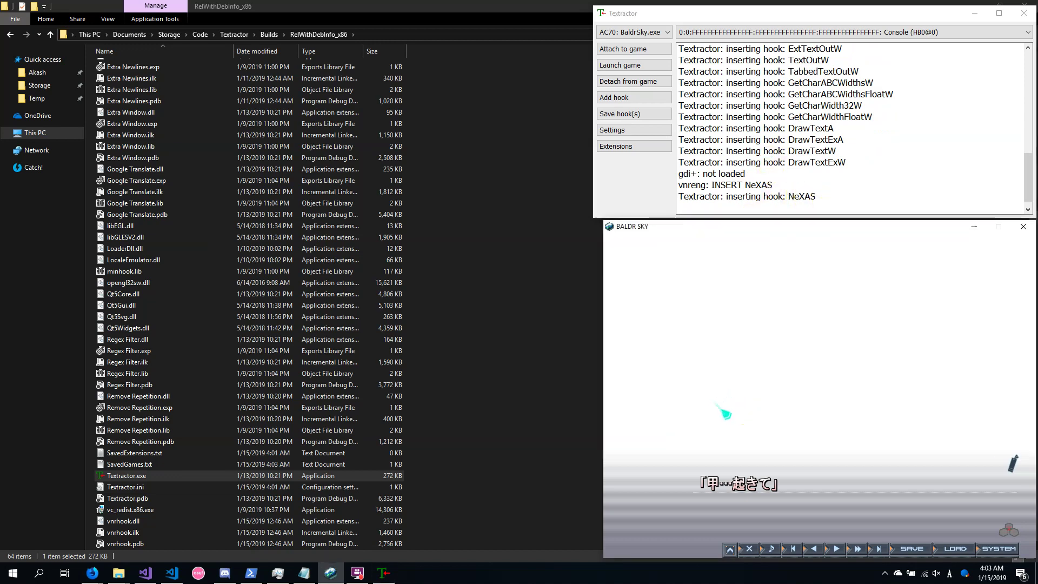
{"action": "left_click", "coordinate": [725, 414]}
{"action": "left_click", "coordinate": [748, 32]}
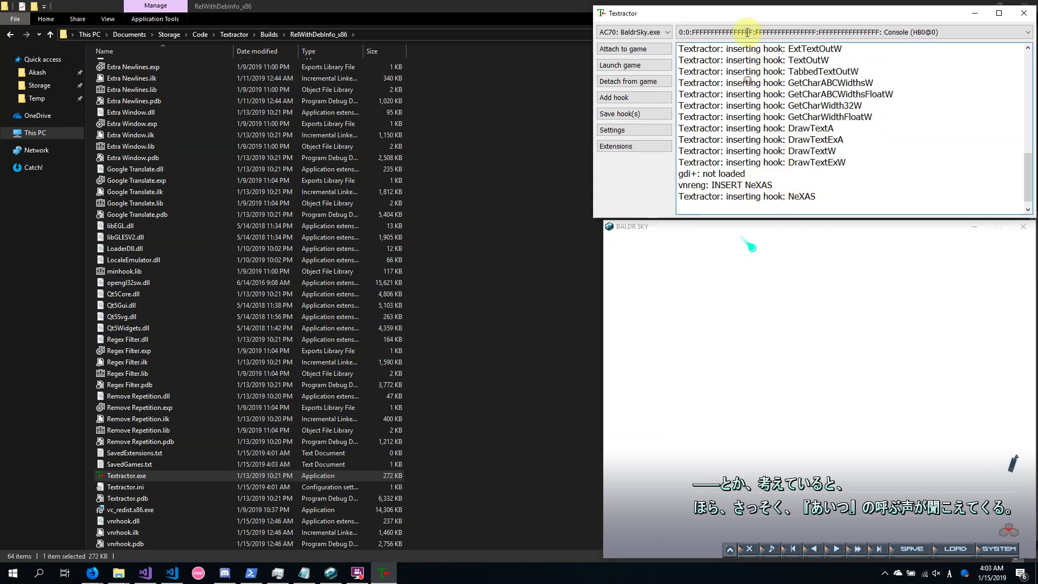
{"action": "left_click", "coordinate": [785, 33]}
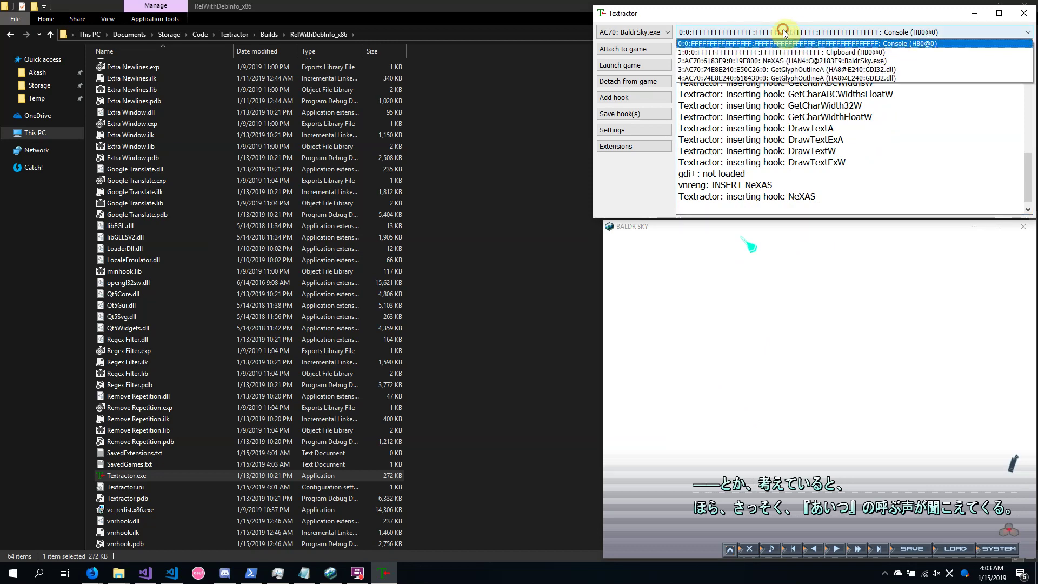
{"action": "left_click", "coordinate": [769, 61]}
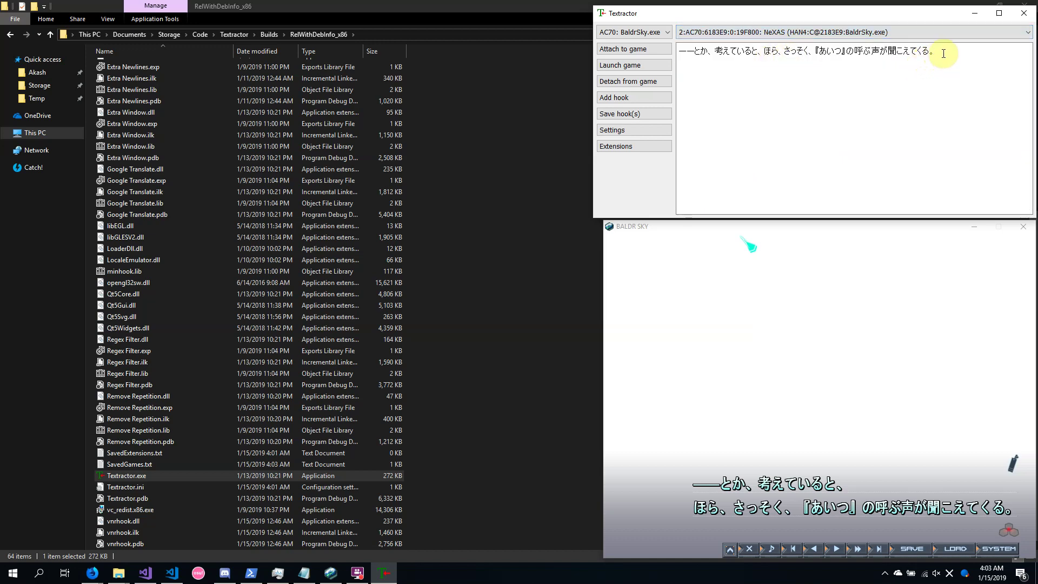
Step: Advance two more dialogue lines, checking each capture in the NeXAS pane
{"action": "left_click_drag", "start_coordinate": [944, 53], "coordinate": [610, 25]}
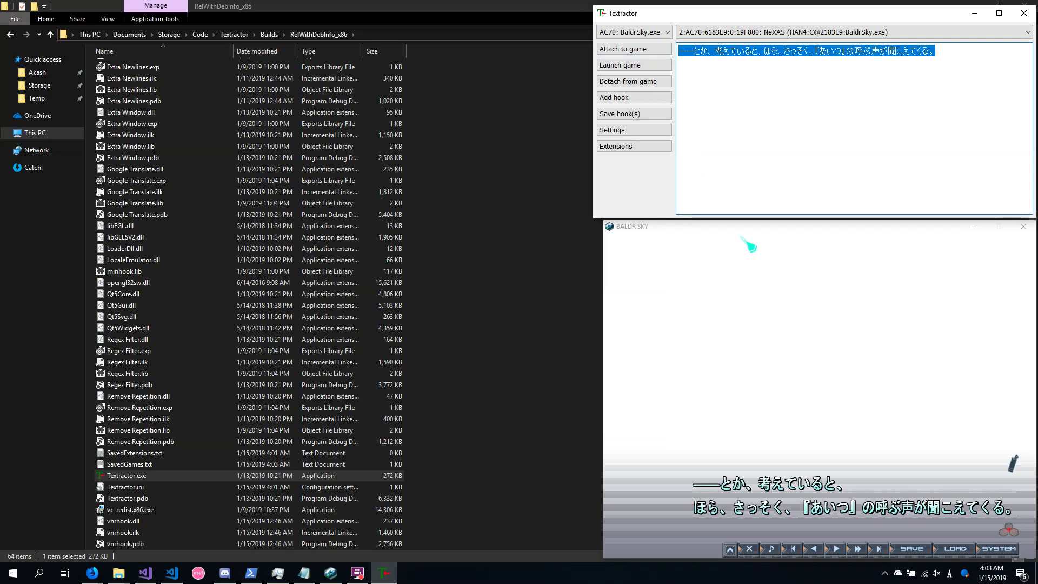
{"action": "left_click", "coordinate": [742, 238]}
{"action": "left_click", "coordinate": [725, 371]}
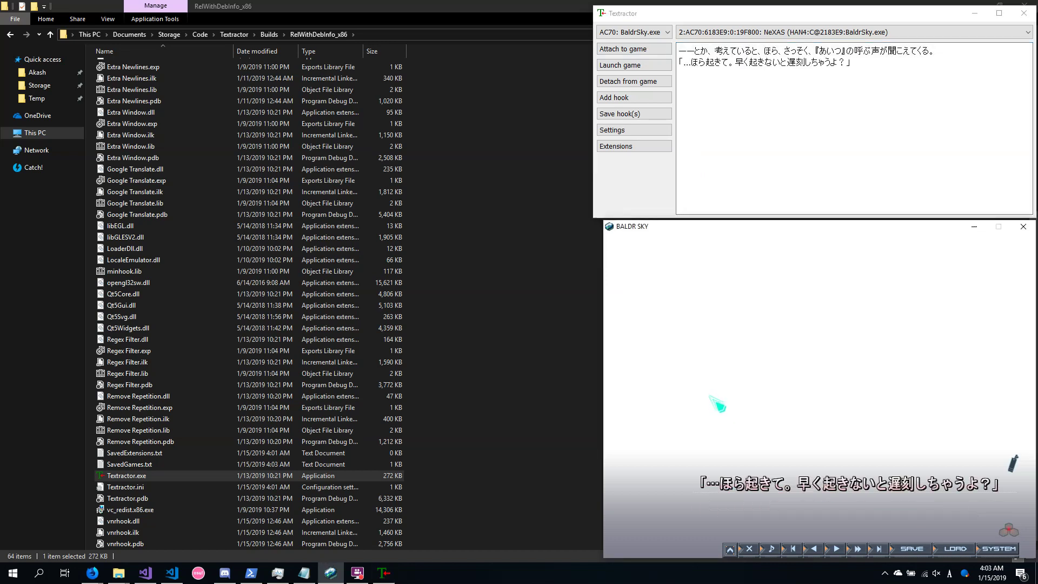
{"action": "left_click_drag", "start_coordinate": [854, 63], "coordinate": [656, 61]}
{"action": "left_click", "coordinate": [783, 355]}
{"action": "left_click", "coordinate": [763, 339]}
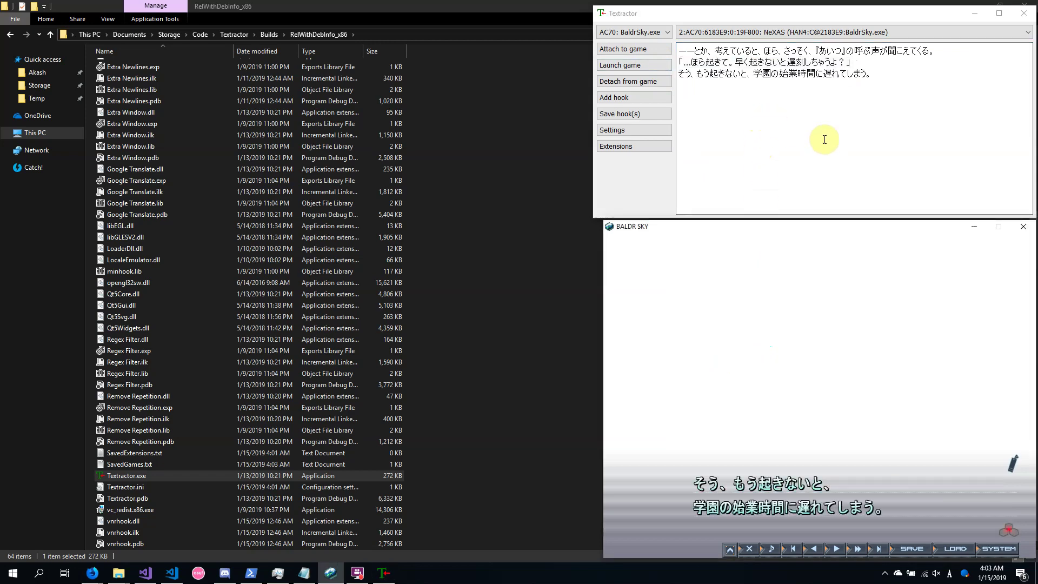
{"action": "left_click", "coordinate": [783, 105]}
{"action": "left_click", "coordinate": [787, 34]}
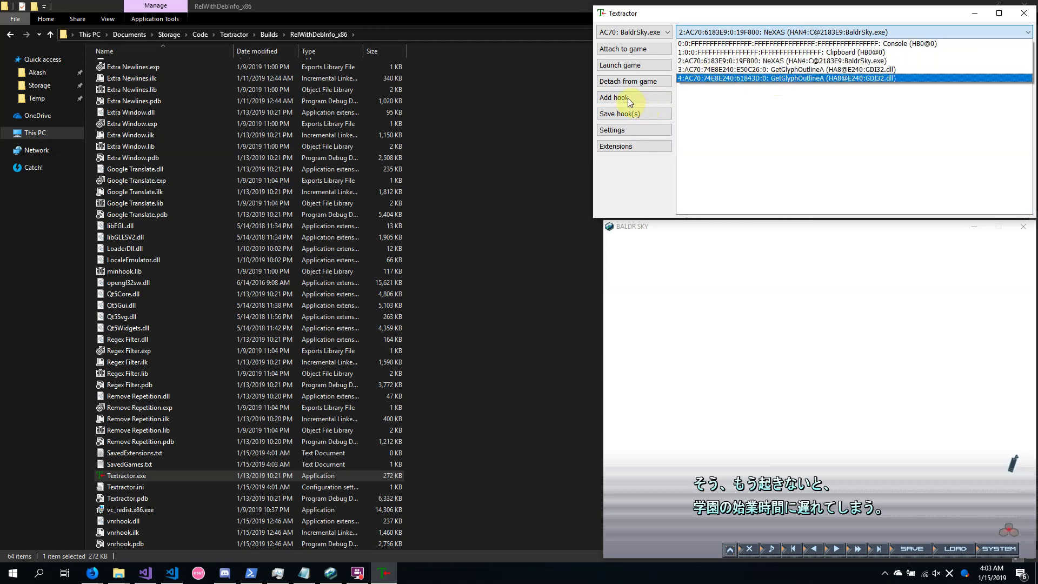
Step: Add a text-search hook with the code 'Sそう、もう起きない'
{"action": "left_click", "coordinate": [608, 99]}
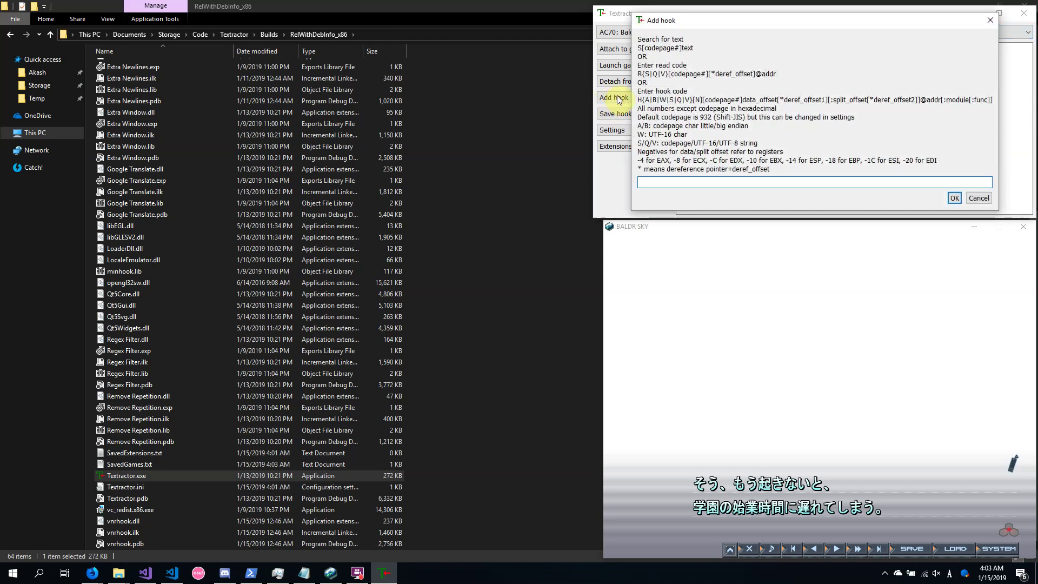
{"action": "left_click", "coordinate": [647, 182]}
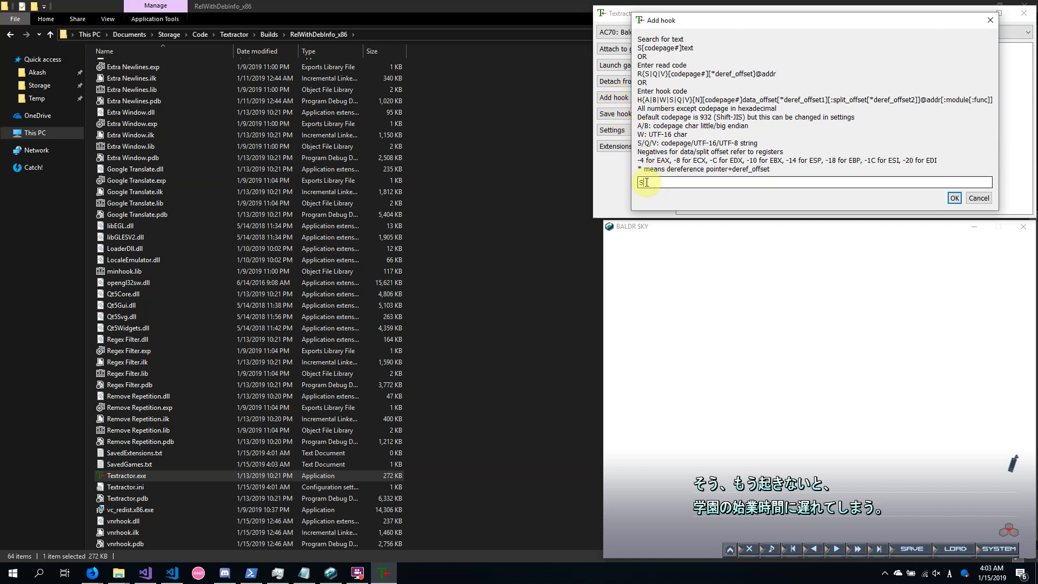
{"action": "type", "text": "Sそう"}
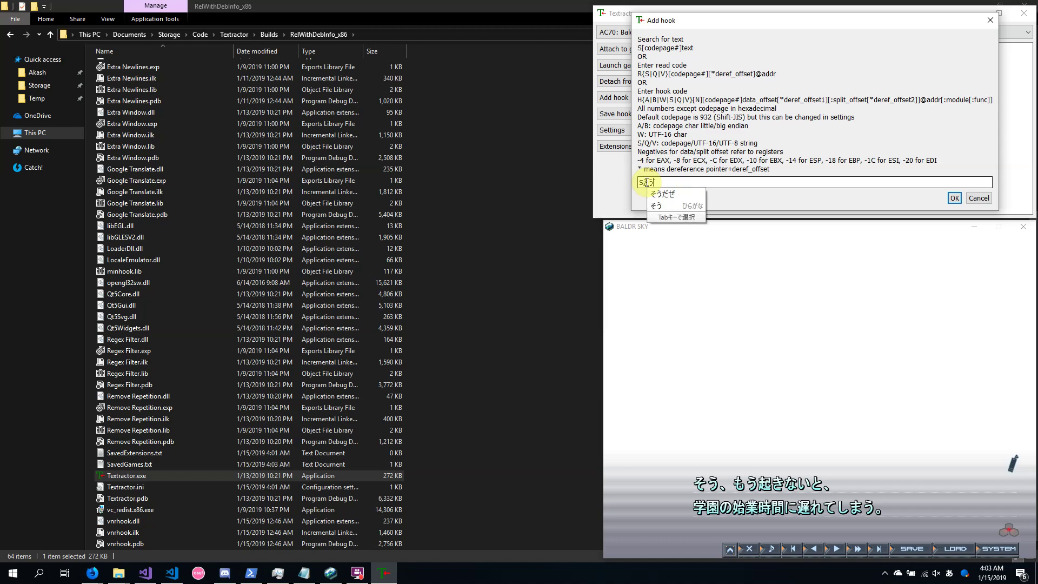
{"action": "type", "text": "、"}
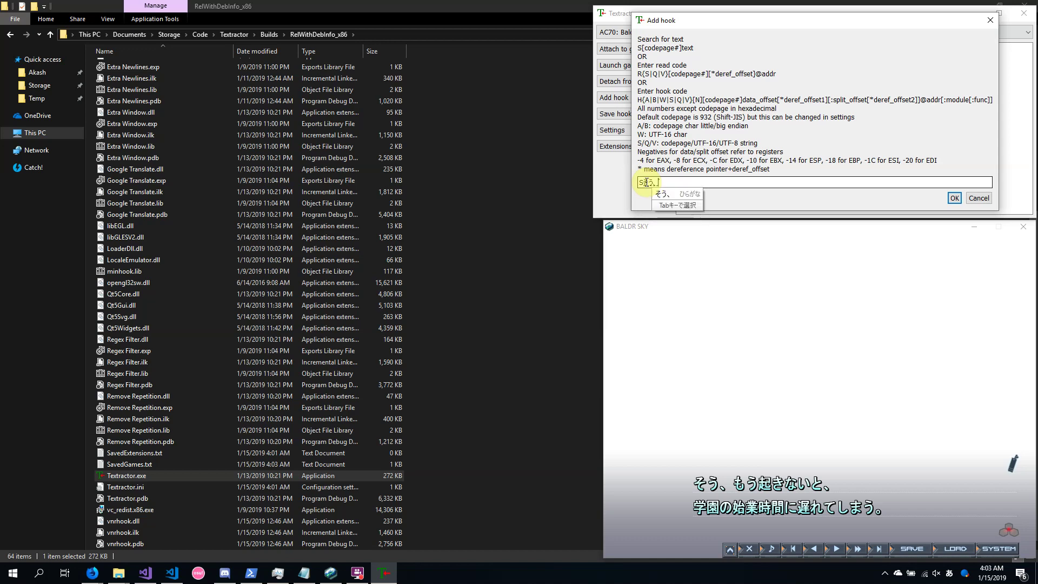
{"action": "type", "text": "もう"}
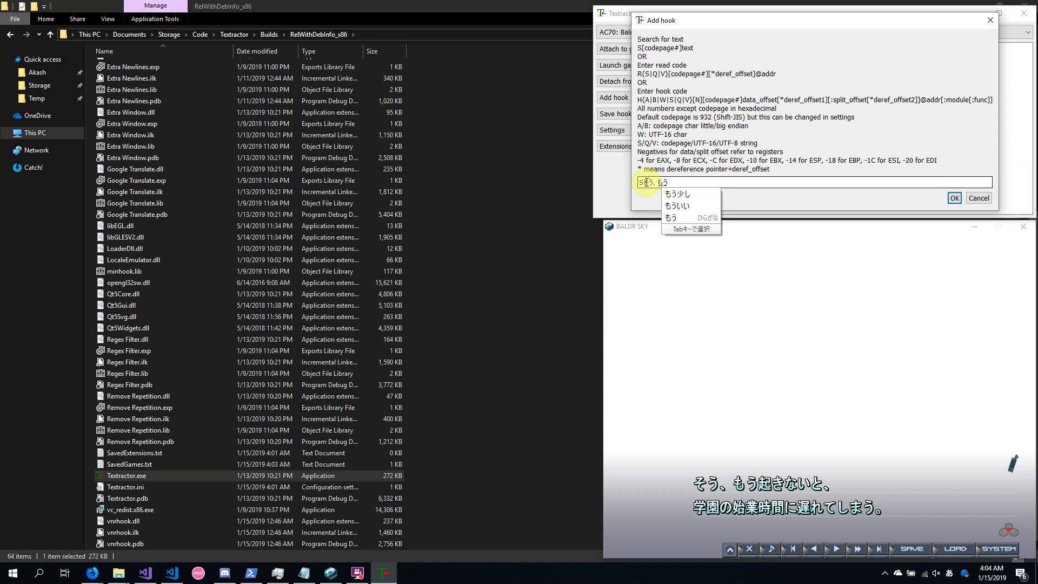
{"action": "key", "text": "Return"}
{"action": "type", "text": "お"}
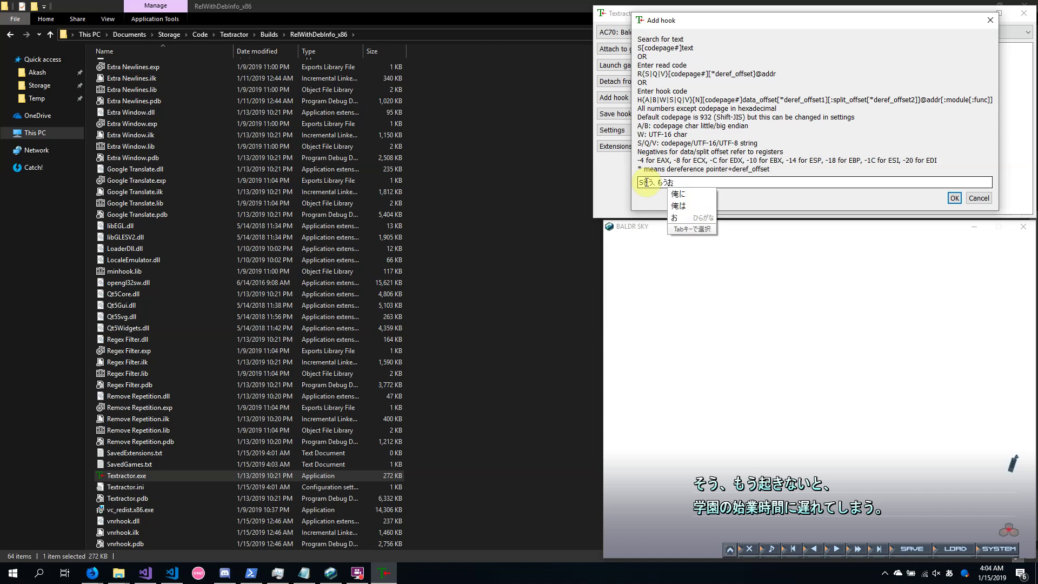
{"action": "type", "text": "きない"}
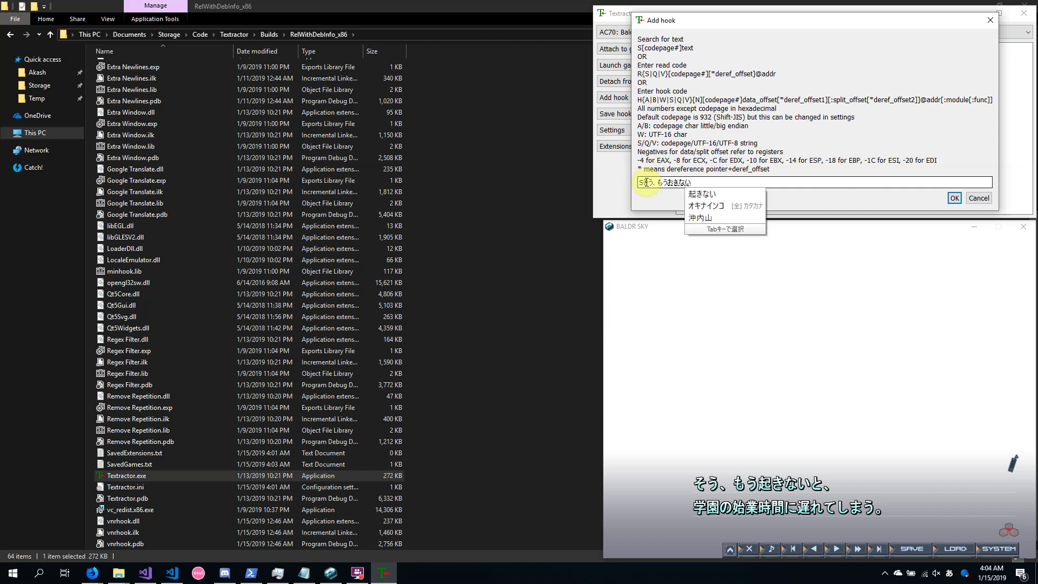
{"action": "key", "text": "space"}
{"action": "key", "text": "Return"}
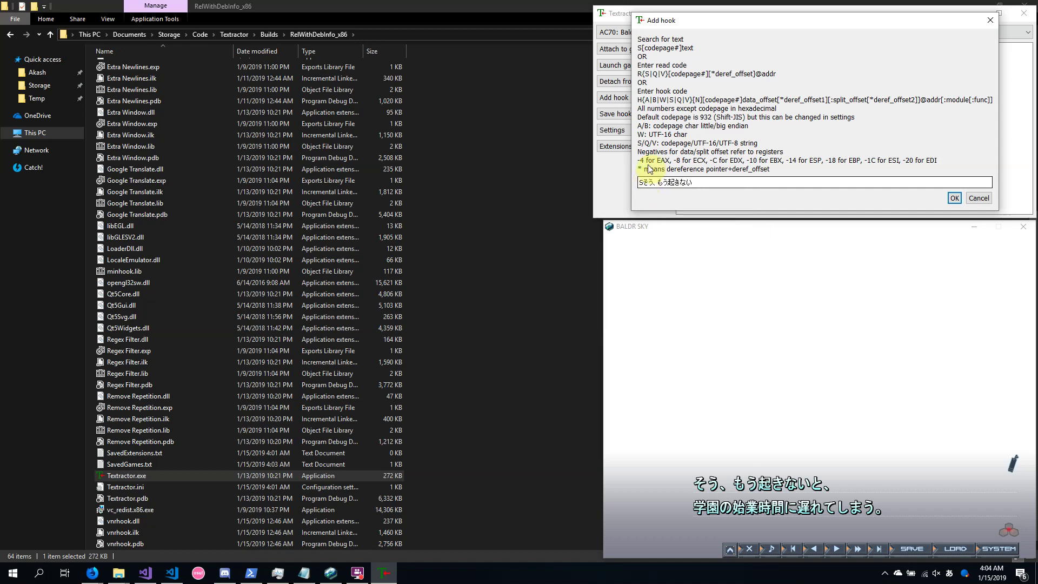
{"action": "left_click", "coordinate": [954, 198]}
Step: Switch to the Console thread and review the five new UserHook log lines
{"action": "left_click", "coordinate": [684, 32]}
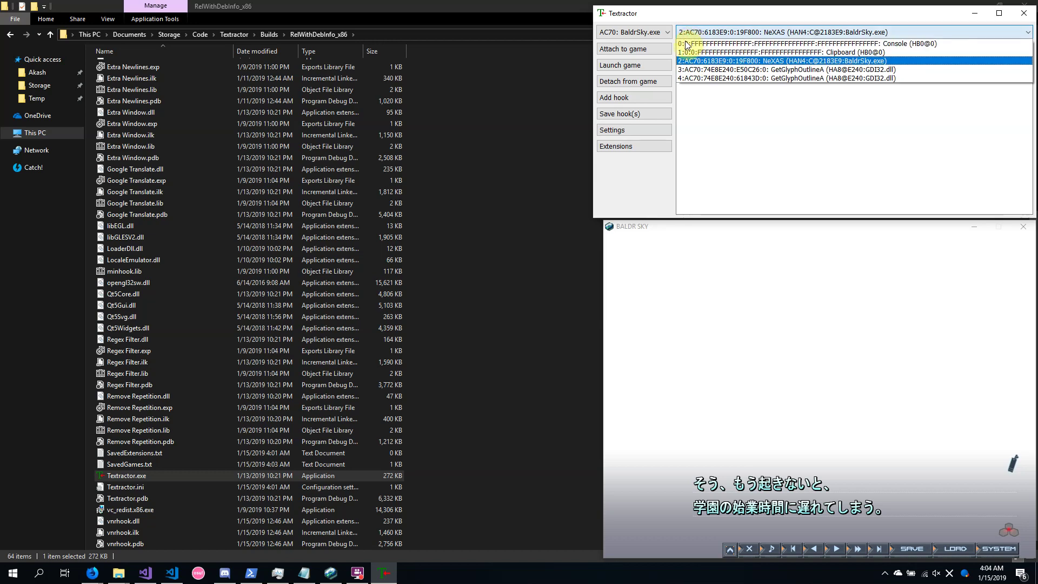
{"action": "left_click", "coordinate": [686, 45]}
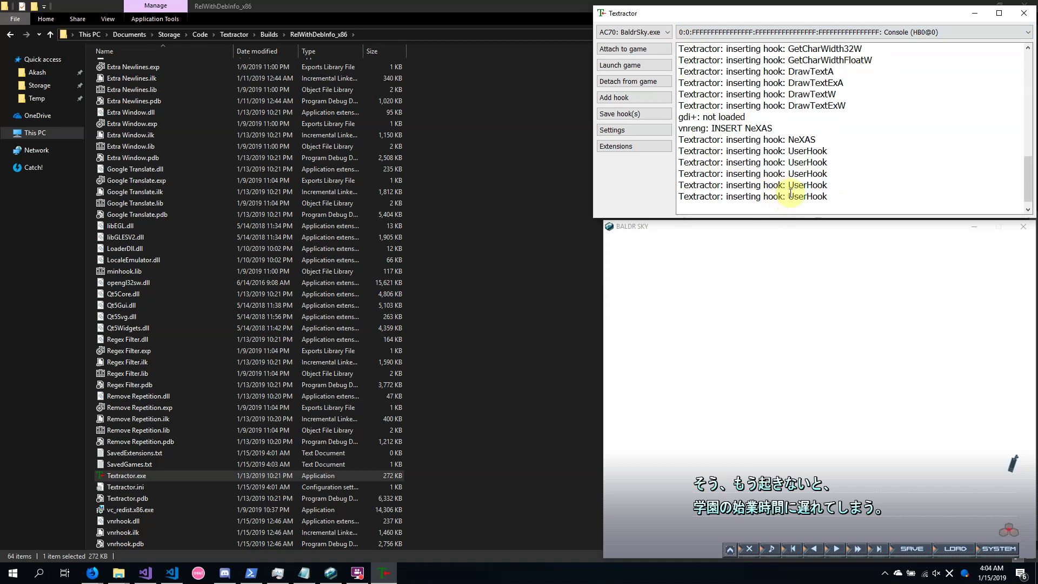
{"action": "left_click_drag", "start_coordinate": [679, 147], "coordinate": [850, 194]}
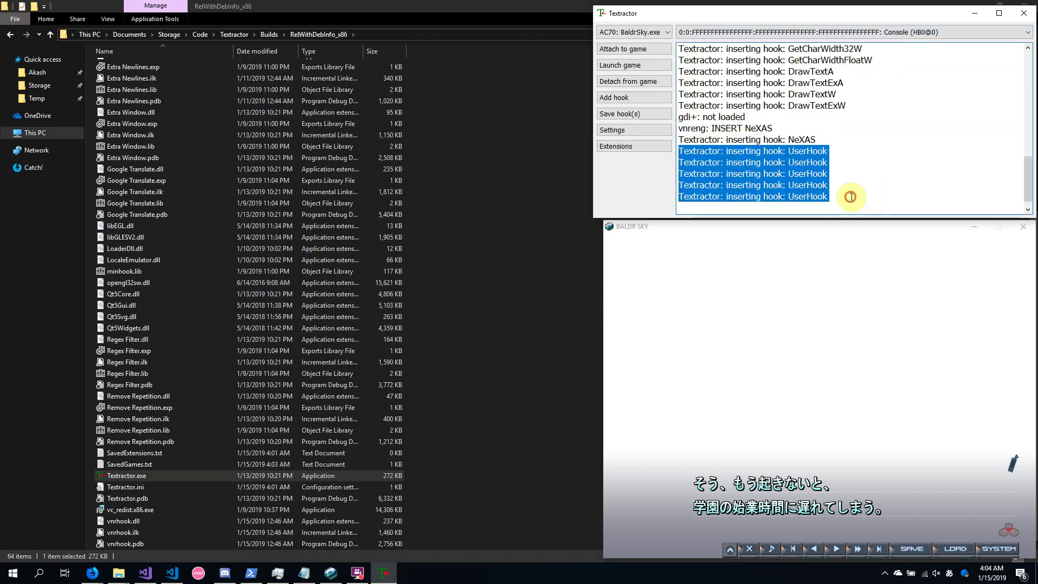
{"action": "left_click", "coordinate": [865, 159]}
{"action": "left_click", "coordinate": [761, 33]}
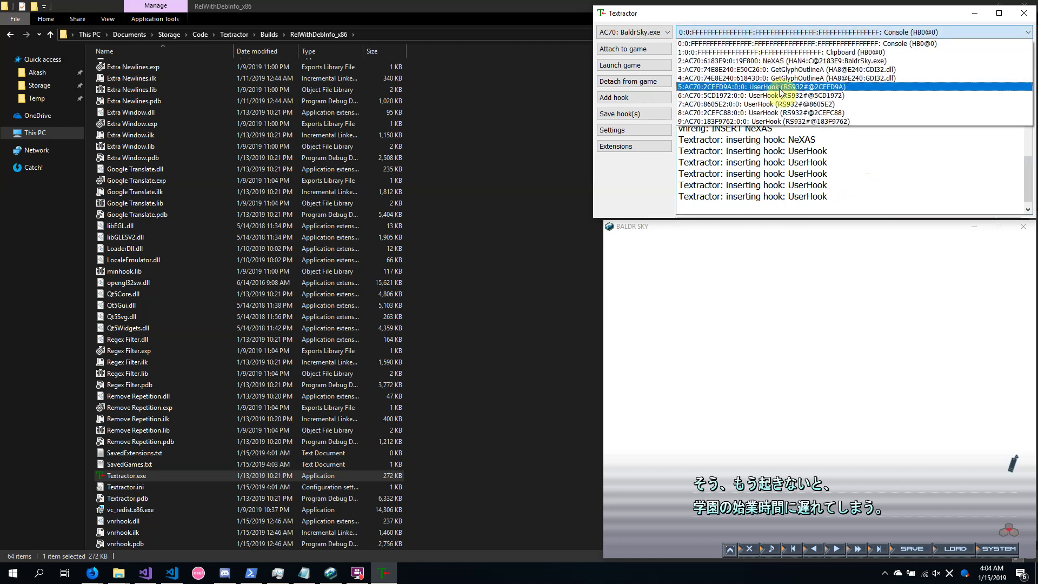
{"action": "left_click", "coordinate": [770, 368]}
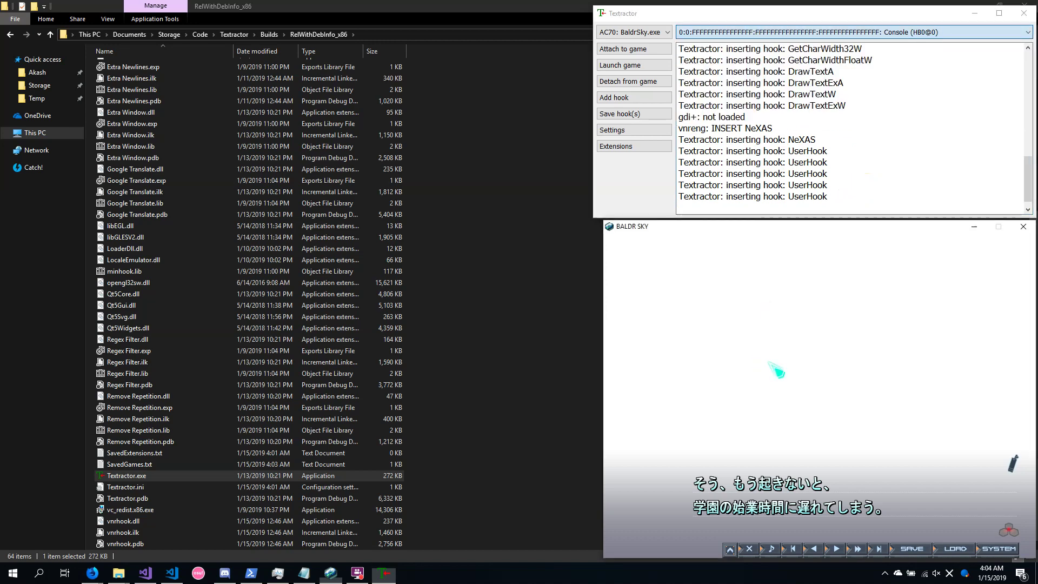
{"action": "left_click", "coordinate": [768, 422]}
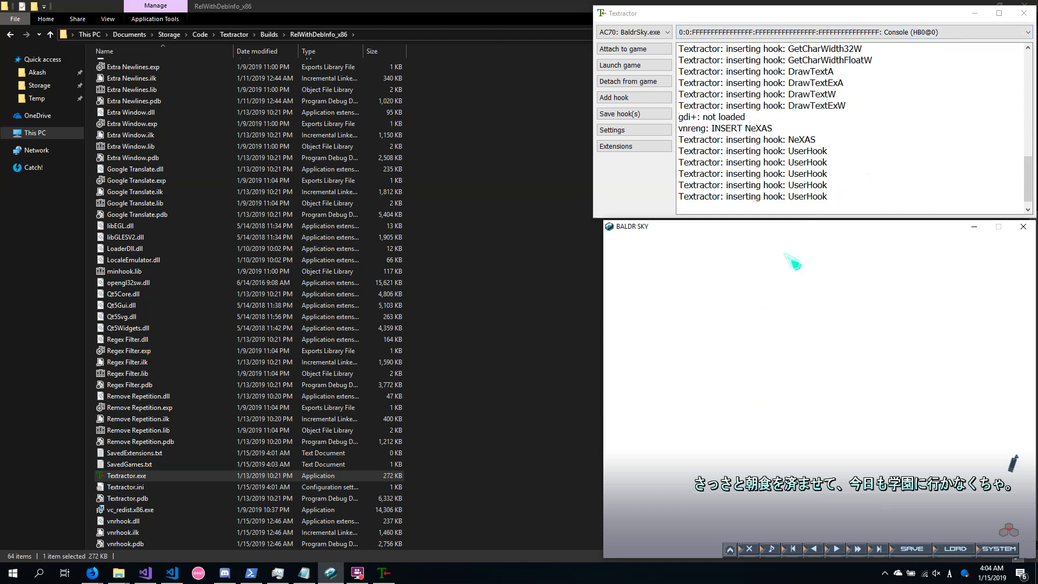
{"action": "left_click", "coordinate": [753, 31]}
{"action": "left_click", "coordinate": [763, 86]}
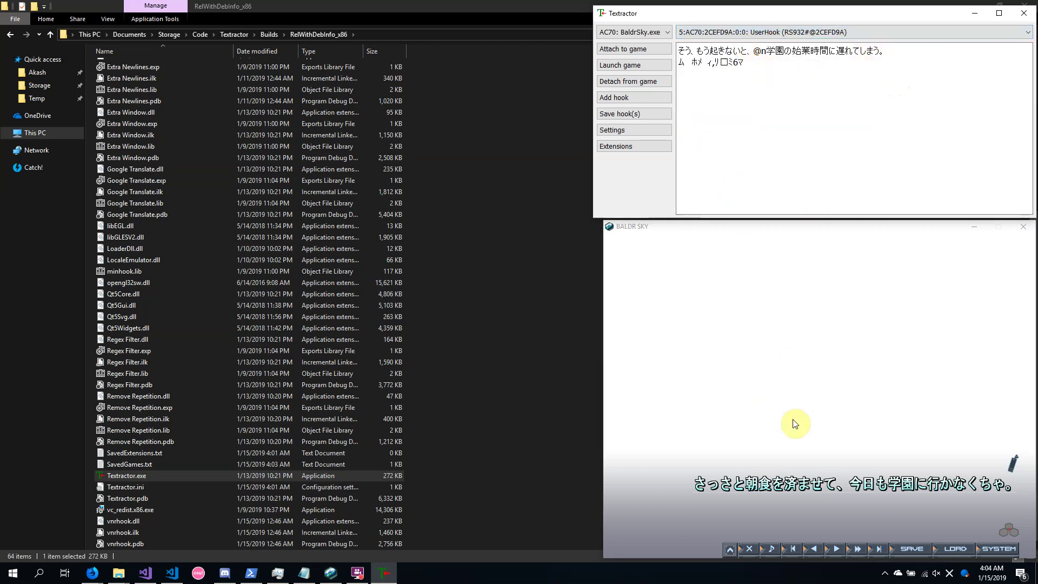
{"action": "left_click", "coordinate": [738, 32]}
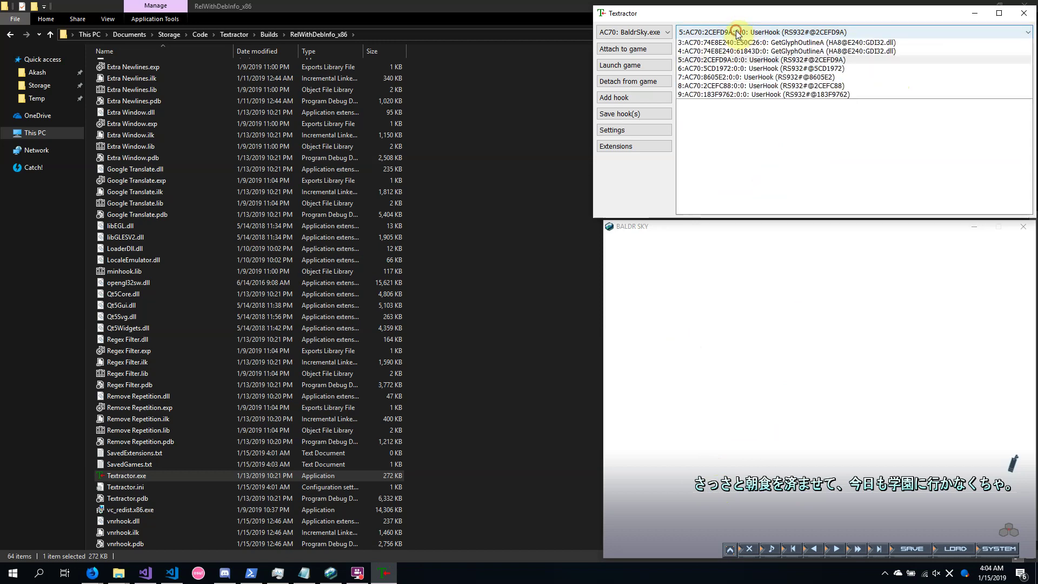
{"action": "left_click", "coordinate": [733, 94]}
{"action": "left_click", "coordinate": [723, 34]}
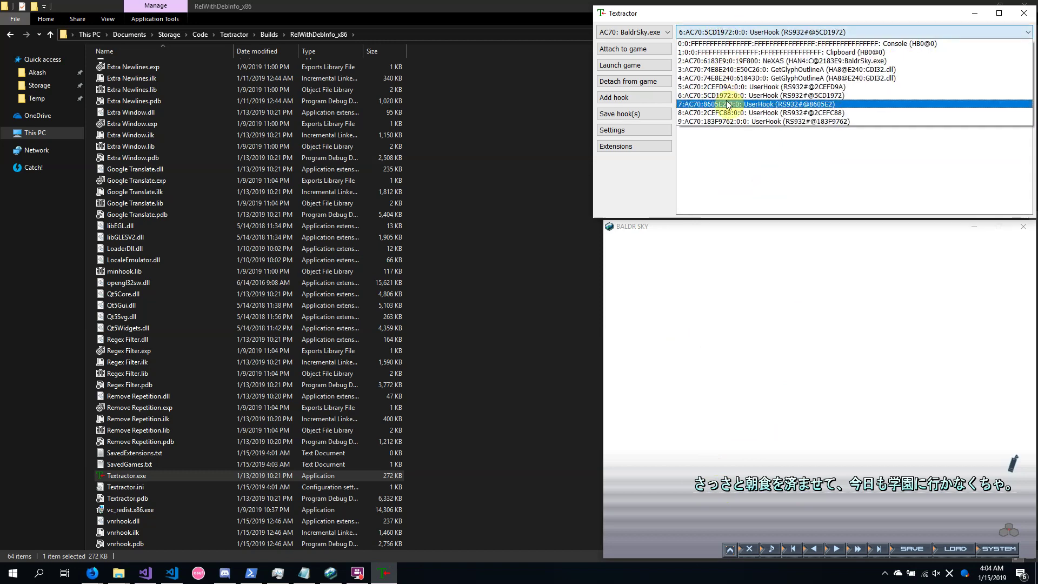
{"action": "left_click", "coordinate": [724, 111]}
{"action": "left_click", "coordinate": [693, 32]}
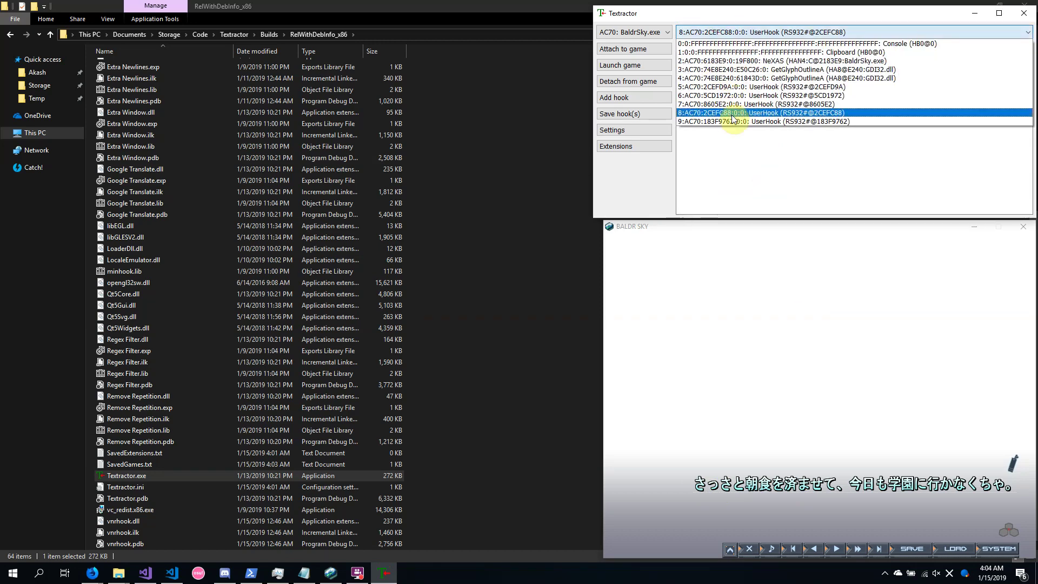
{"action": "left_click", "coordinate": [731, 106]}
{"action": "left_click_drag", "start_coordinate": [872, 66], "coordinate": [573, 21]}
{"action": "left_click", "coordinate": [672, 371]}
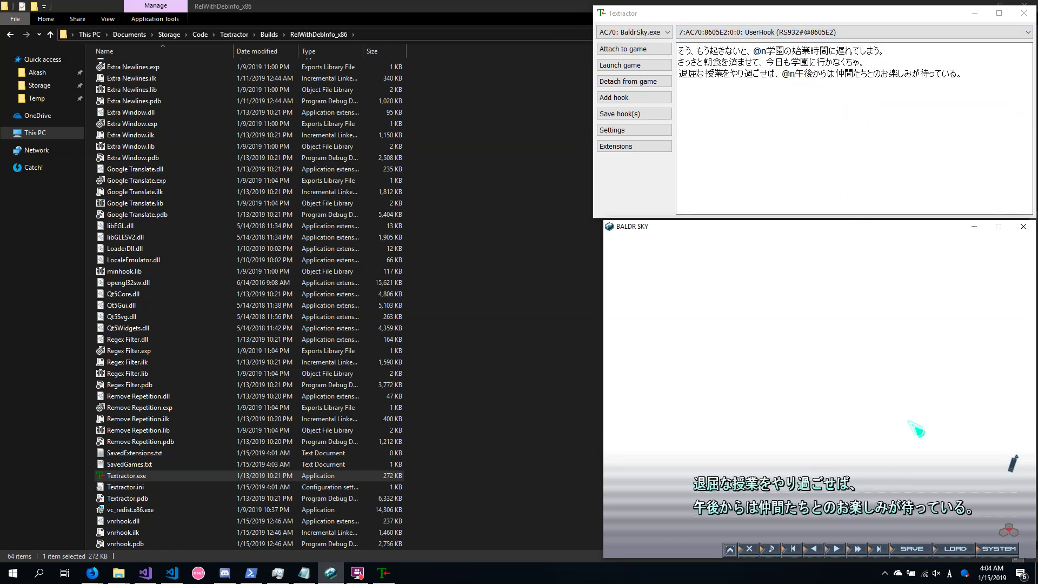
{"action": "left_click_drag", "start_coordinate": [969, 83], "coordinate": [687, 76]}
{"action": "left_click", "coordinate": [814, 104]}
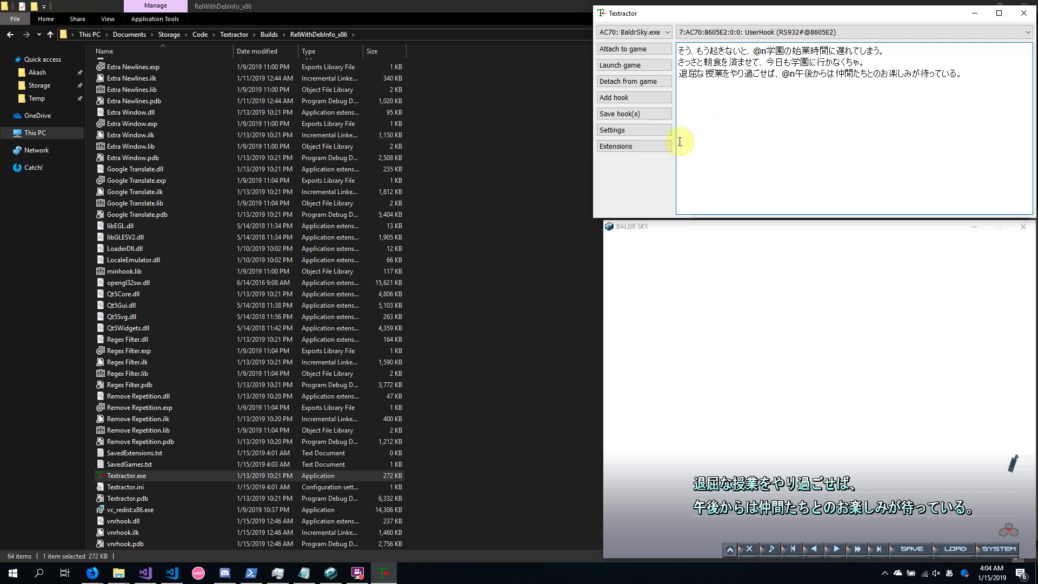
Step: Open the Extensions dialog and move it down over the game window
{"action": "left_click", "coordinate": [614, 145]}
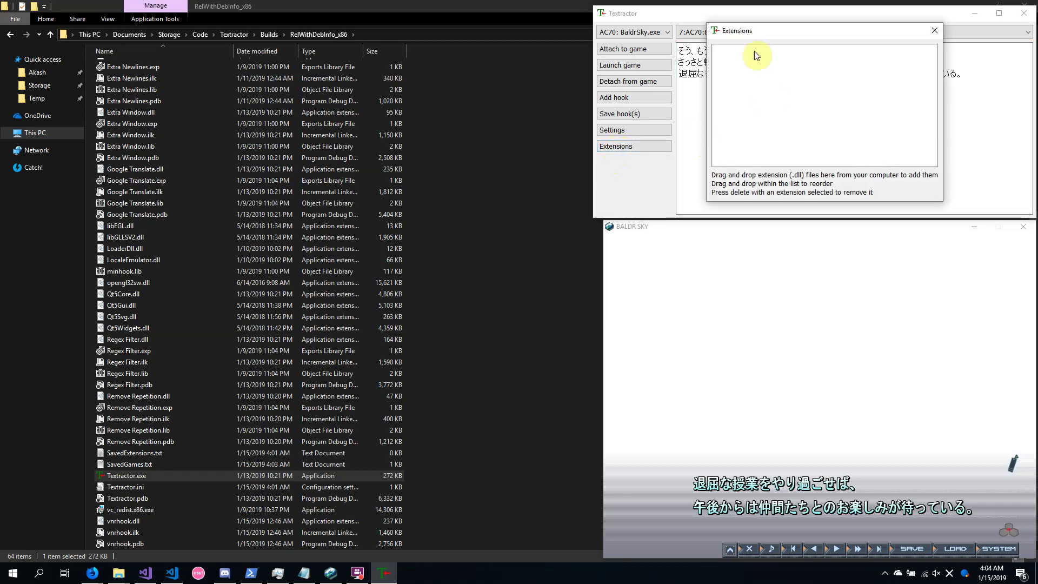
{"action": "left_click_drag", "start_coordinate": [749, 33], "coordinate": [625, 241]}
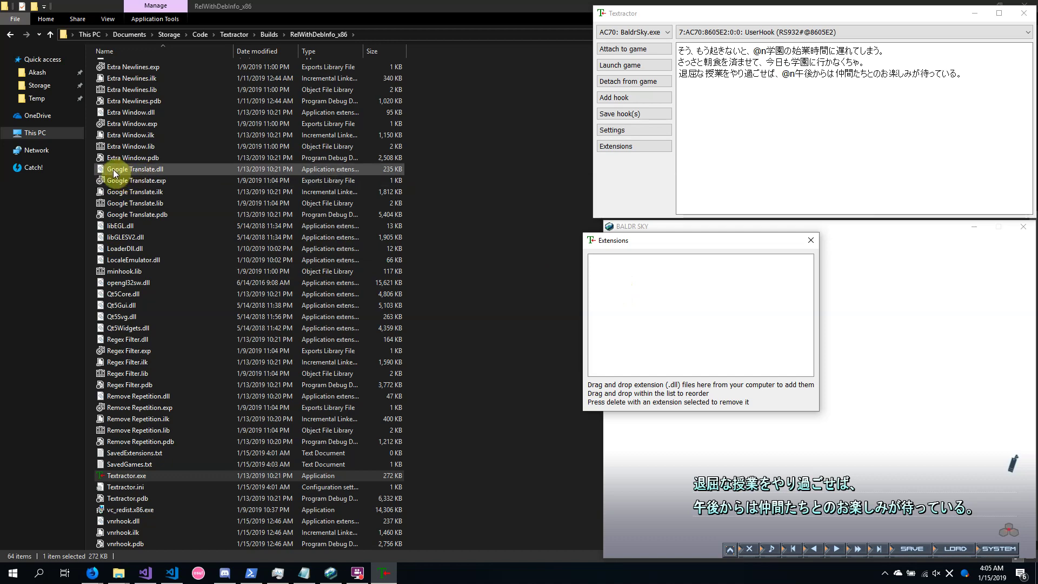
Step: Load Google Translate.dll as an extension with English (en) as the target language
{"action": "left_click_drag", "start_coordinate": [112, 169], "coordinate": [659, 282]}
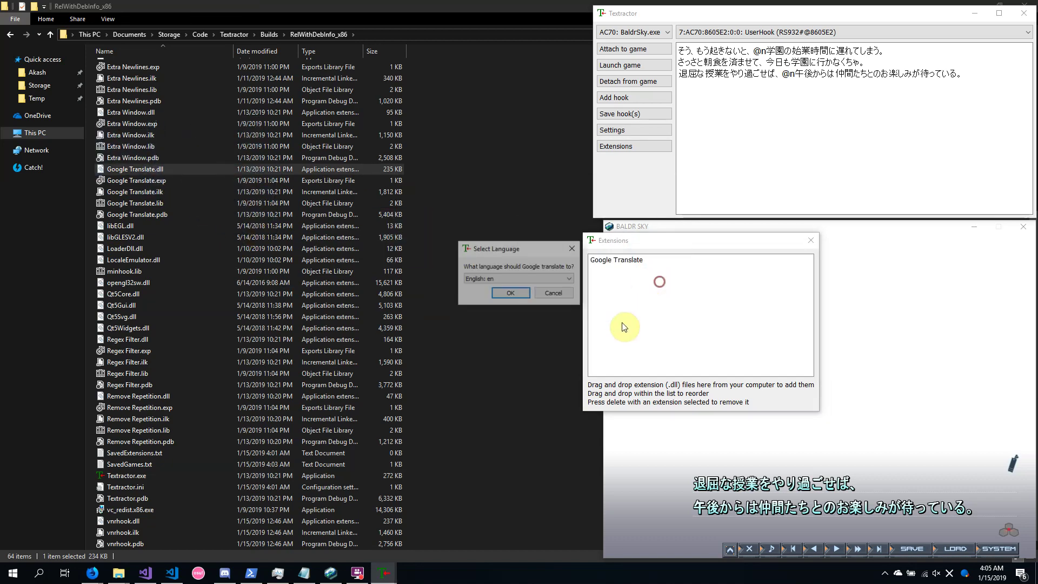
{"action": "left_click", "coordinate": [508, 296]}
{"action": "left_click_drag", "start_coordinate": [615, 242], "coordinate": [356, 130]}
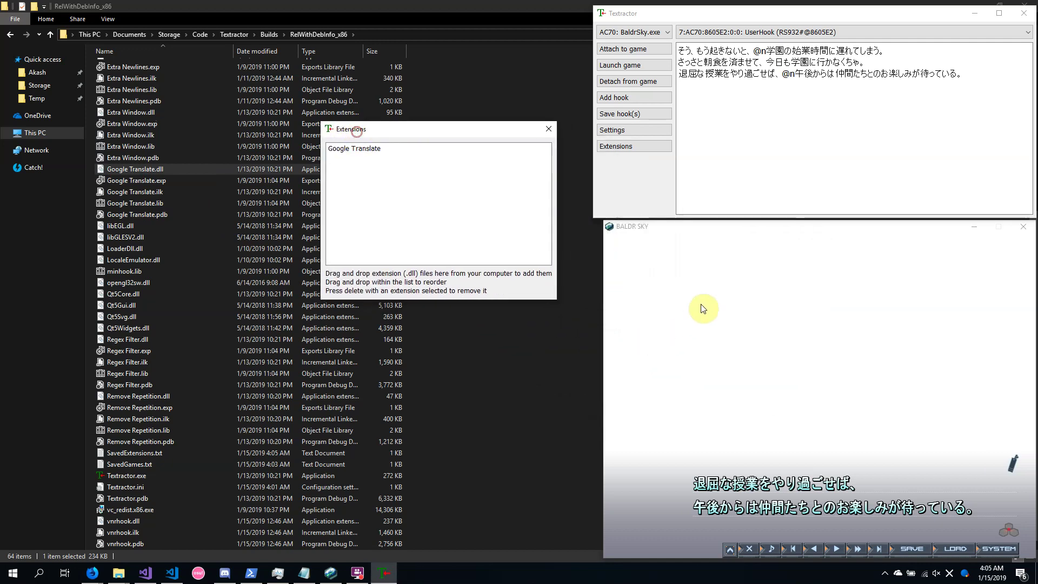
Step: Advance the game and check the new line's English translation in the log
{"action": "left_click_drag", "start_coordinate": [973, 75], "coordinate": [653, 73]}
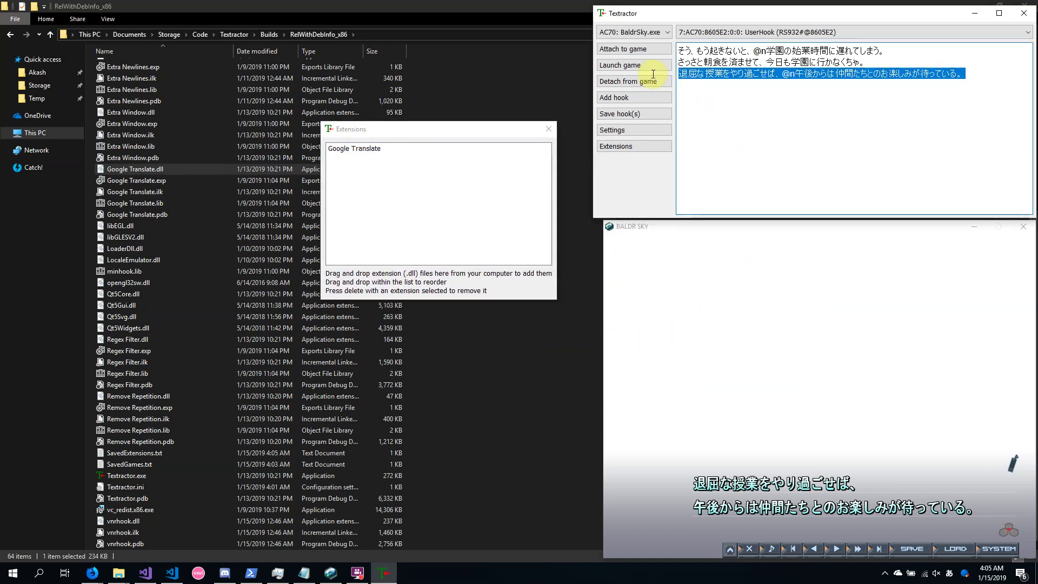
{"action": "left_click", "coordinate": [720, 408]}
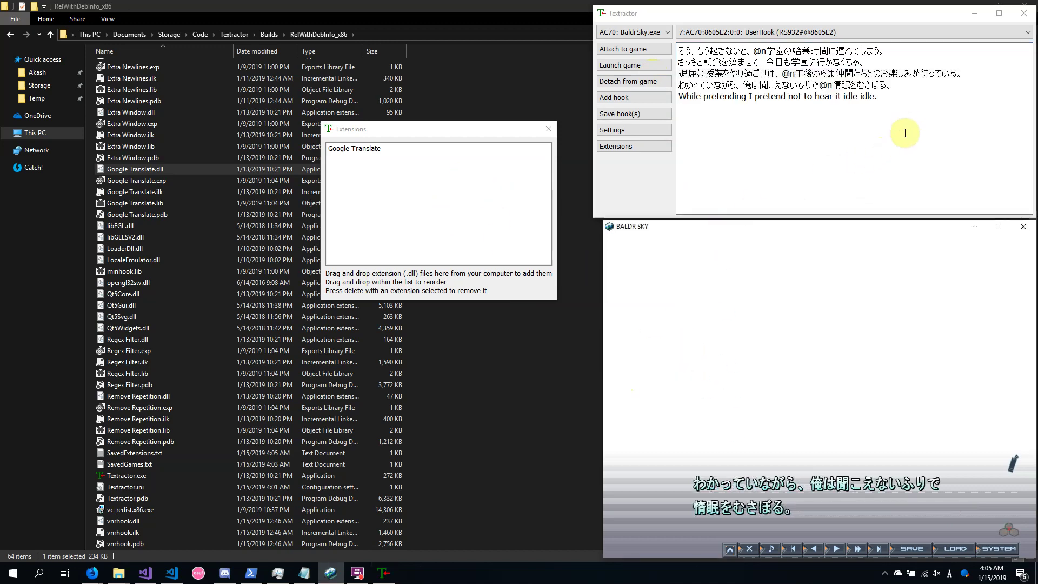
{"action": "left_click_drag", "start_coordinate": [906, 125], "coordinate": [674, 83]}
{"action": "left_click_drag", "start_coordinate": [881, 109], "coordinate": [647, 90]}
{"action": "left_click", "coordinate": [813, 174]}
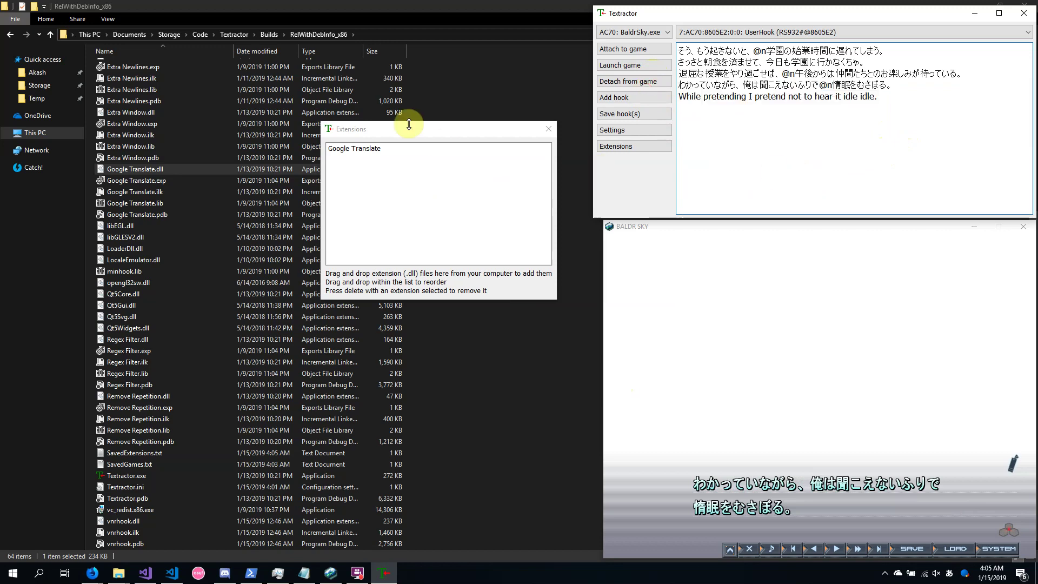
{"action": "left_click_drag", "start_coordinate": [418, 134], "coordinate": [478, 133]}
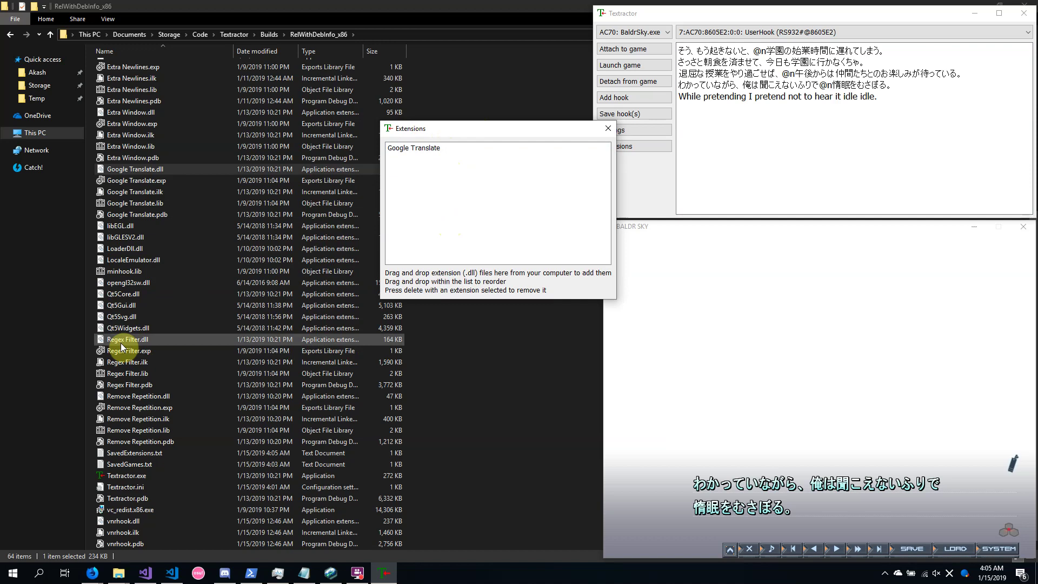
Step: Add Regex Filter.dll to the extension list and bring its window into view
{"action": "left_click_drag", "start_coordinate": [119, 340], "coordinate": [474, 222]}
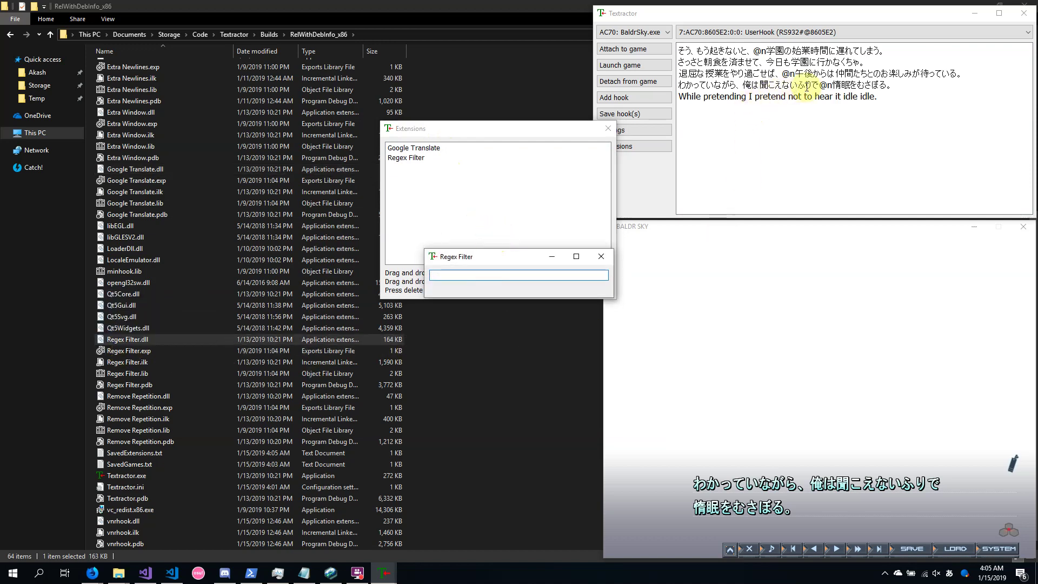
{"action": "double_click", "coordinate": [824, 86]}
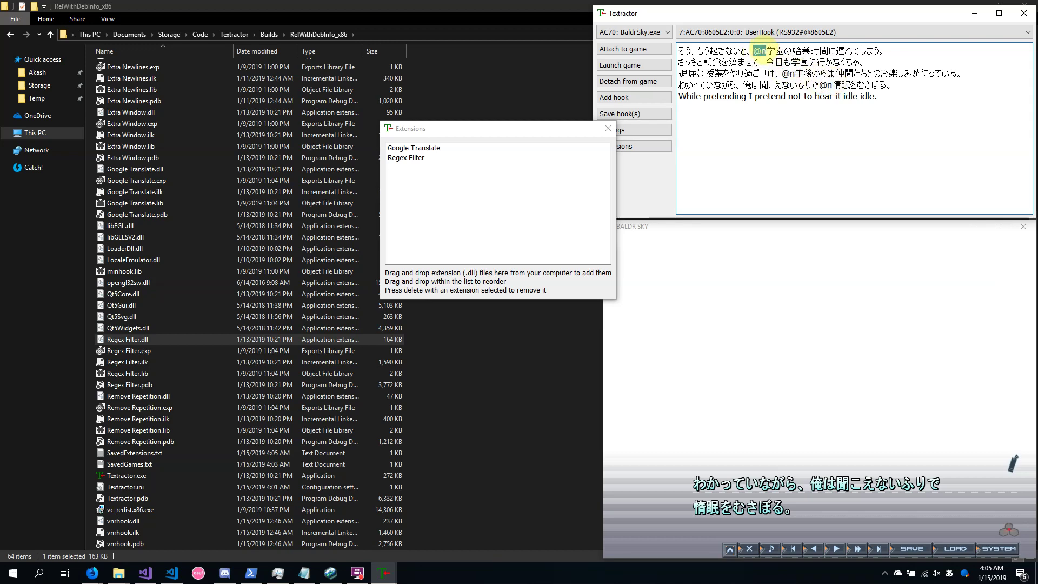
{"action": "left_click_drag", "start_coordinate": [494, 129], "coordinate": [546, 298]}
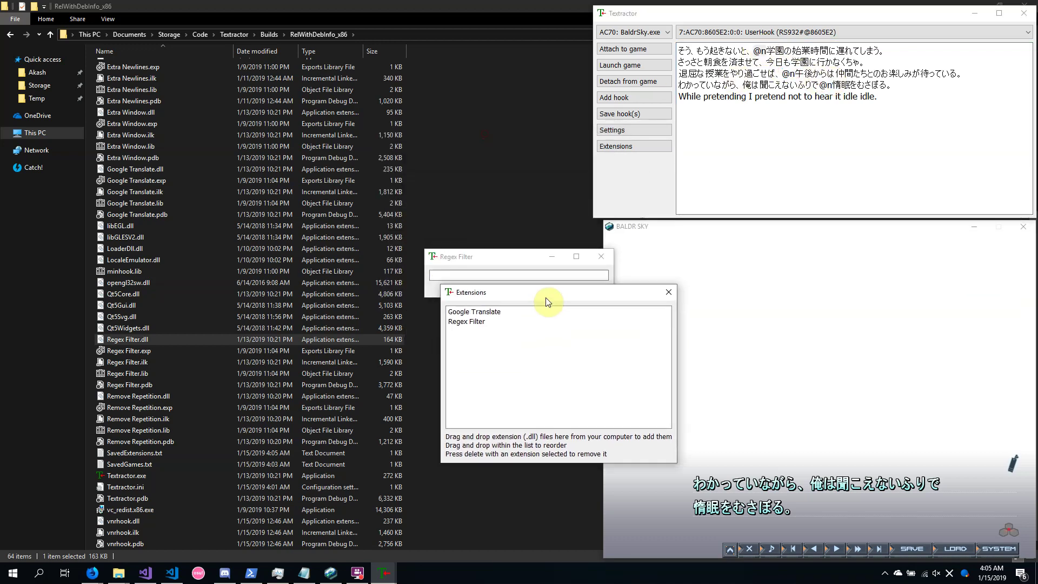
{"action": "left_click_drag", "start_coordinate": [482, 258], "coordinate": [477, 217]}
Step: Enter the regex \@n in Regex Filter and advance the game to a new line
{"action": "key", "text": "alt+grave"}
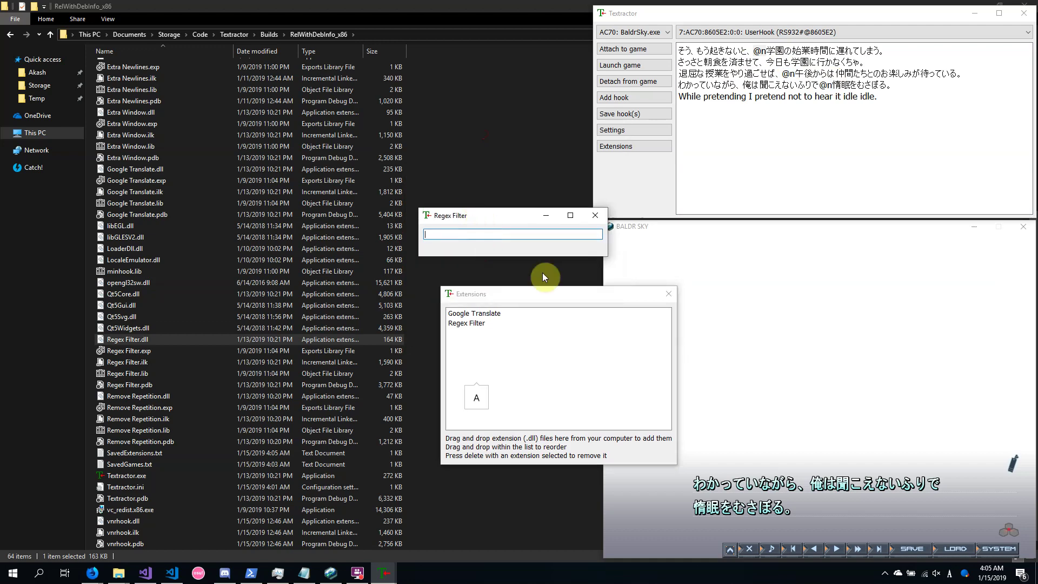
{"action": "type", "text": "\\@n"}
{"action": "left_click", "coordinate": [756, 349]}
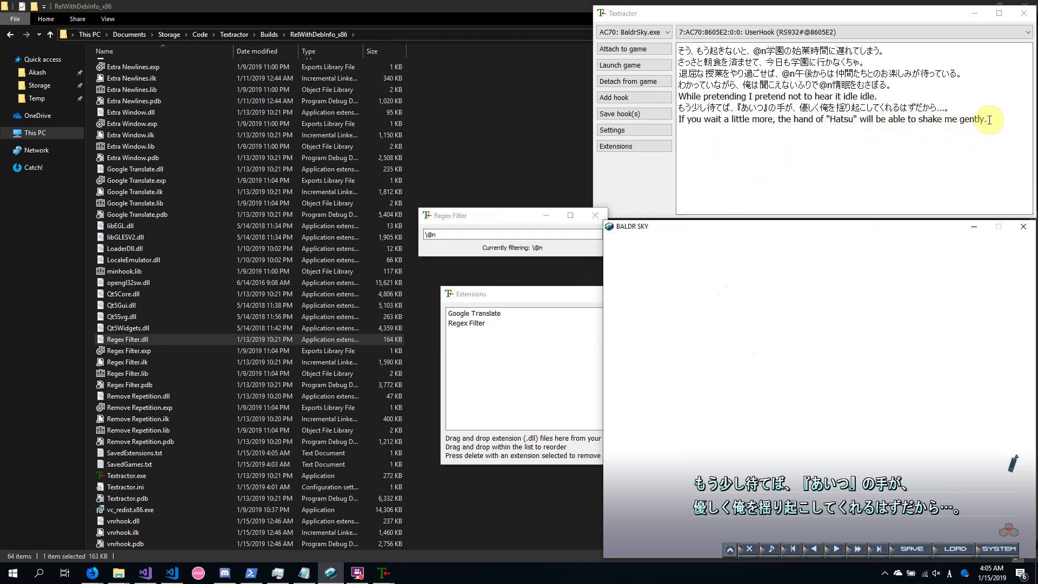
{"action": "left_click", "coordinate": [759, 144]}
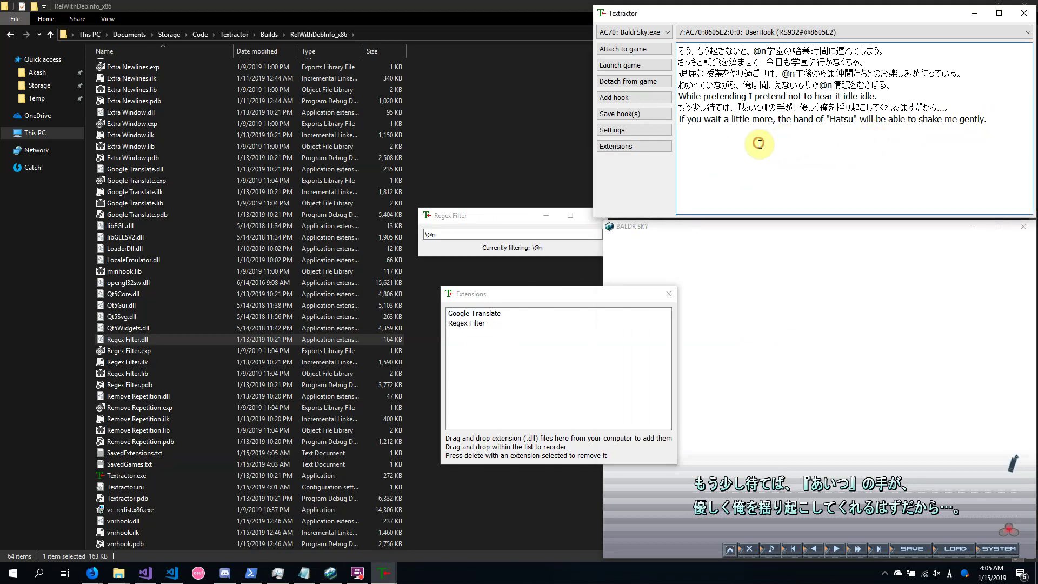
{"action": "left_click_drag", "start_coordinate": [557, 296], "coordinate": [526, 280]}
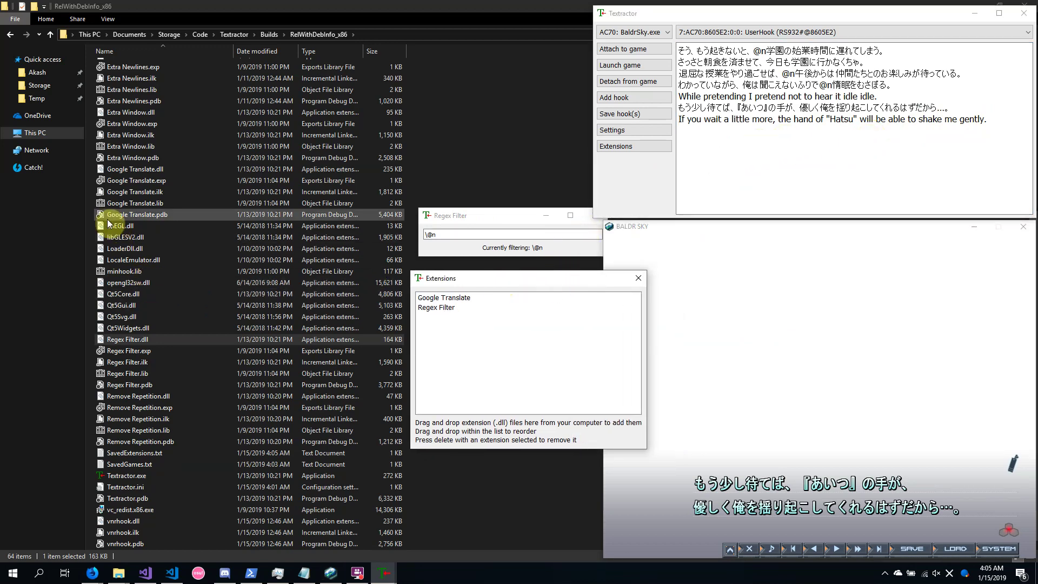
Step: Add Extra Newlines.dll, advance two lines, and move it to the top of the extension order
{"action": "scroll", "coordinate": [135, 119], "scroll_direction": "up", "scroll_amount": 3}
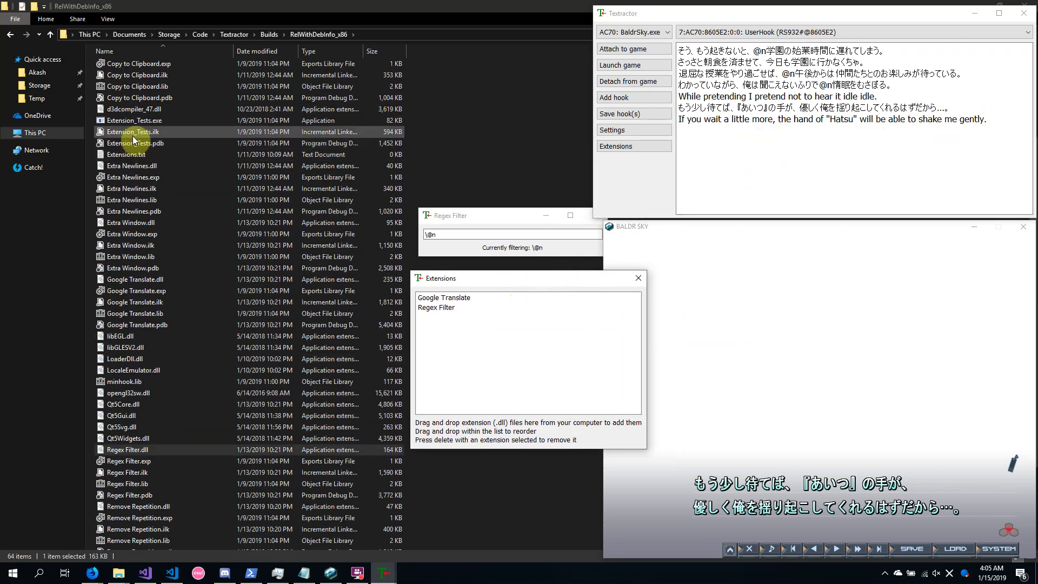
{"action": "left_click_drag", "start_coordinate": [131, 172], "coordinate": [481, 364]}
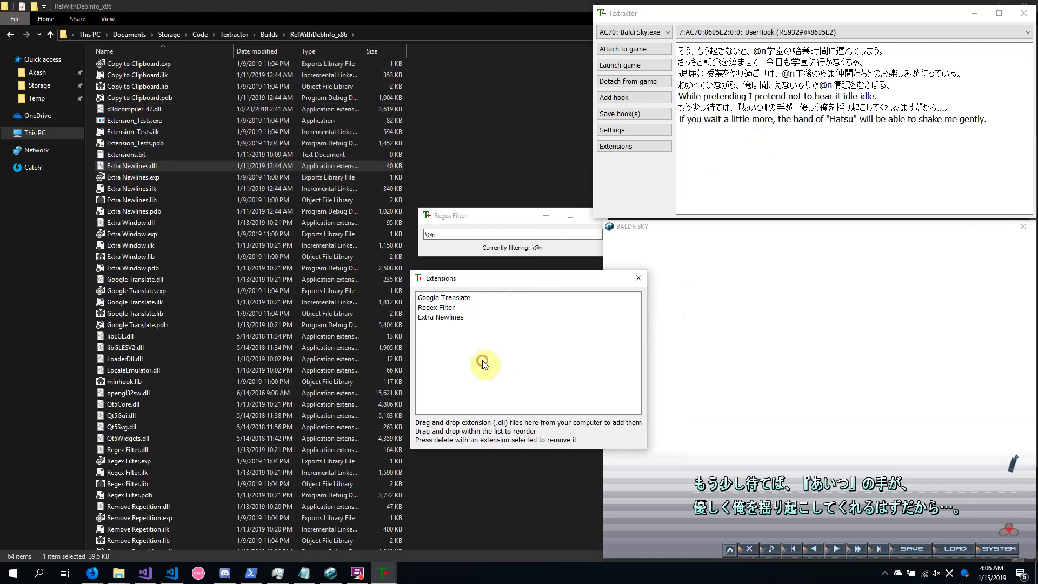
{"action": "left_click", "coordinate": [821, 383]}
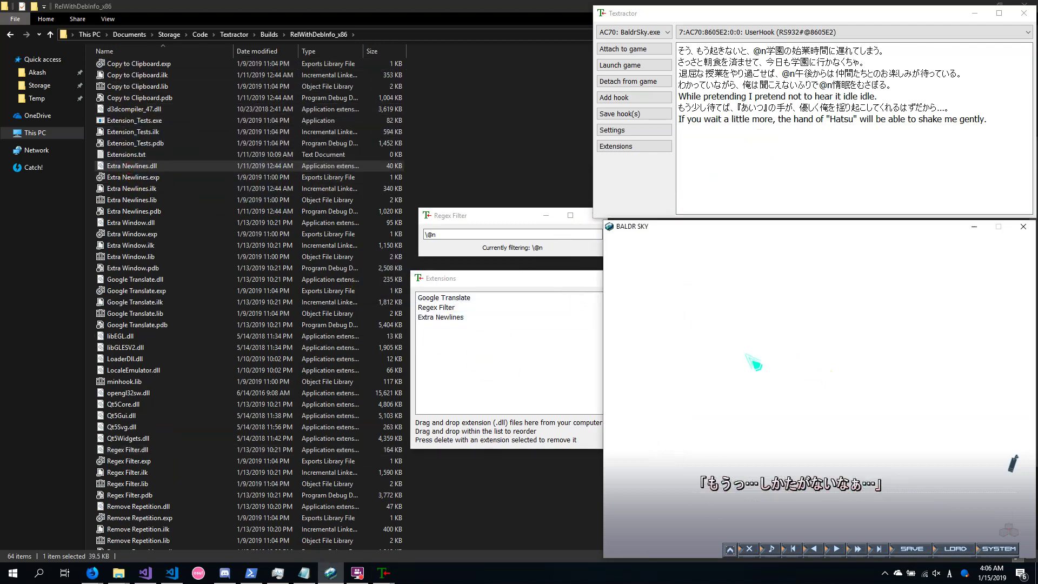
{"action": "left_click", "coordinate": [721, 391]}
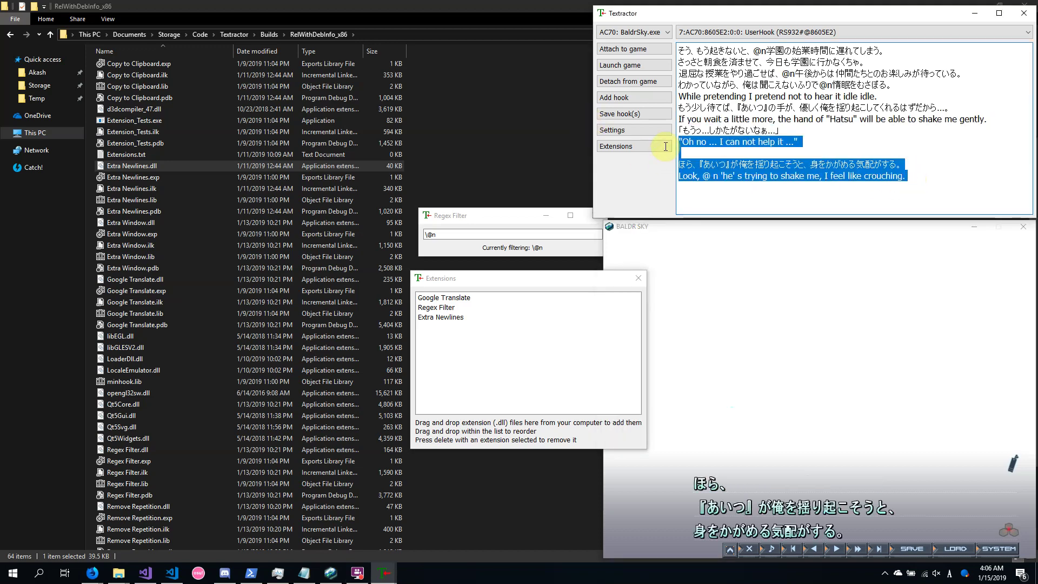
{"action": "left_click", "coordinate": [698, 138]}
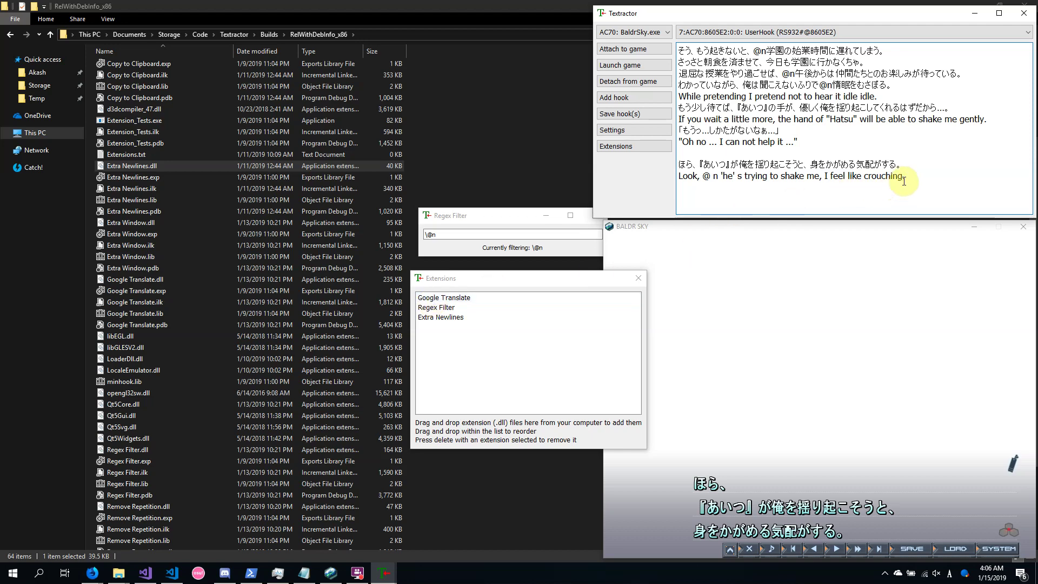
{"action": "left_click_drag", "start_coordinate": [906, 177], "coordinate": [671, 158]}
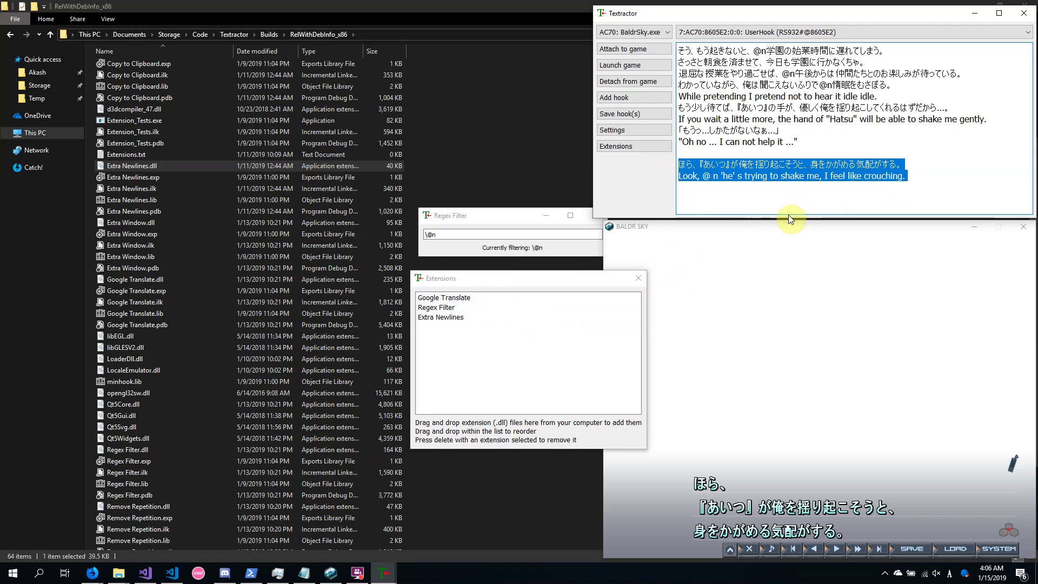
{"action": "left_click_drag", "start_coordinate": [434, 318], "coordinate": [443, 298]}
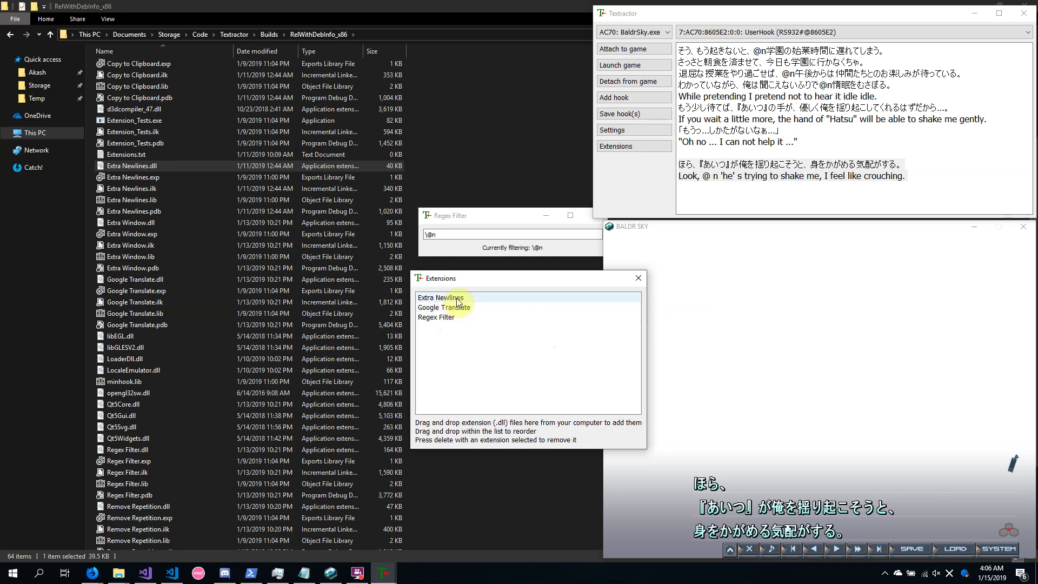
Step: Check the extension order by selecting Google Translate and Extra Newlines in the Extensions list
{"action": "left_click", "coordinate": [453, 311]}
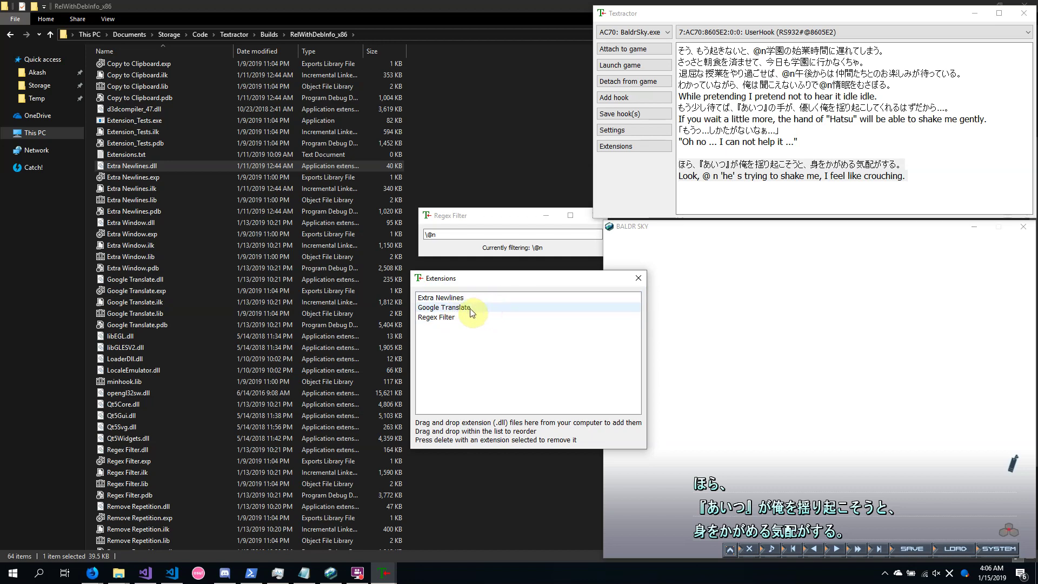
{"action": "left_click", "coordinate": [440, 309]}
{"action": "left_click", "coordinate": [442, 298]}
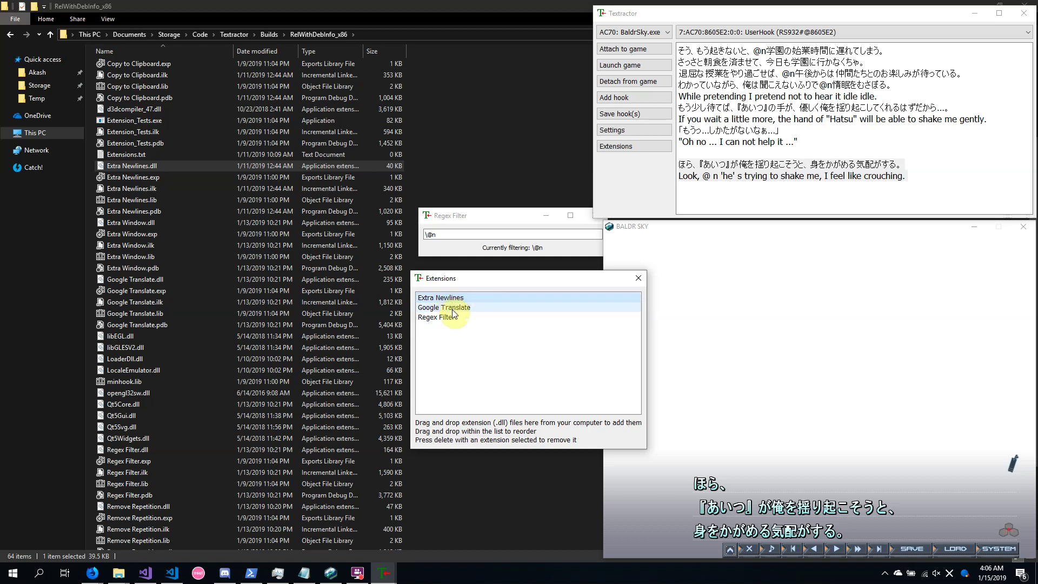
Step: Advance the game dialogue twice and inspect the new spaced log lines, ending with 'For me, a little special girl.'
{"action": "left_click", "coordinate": [721, 357]}
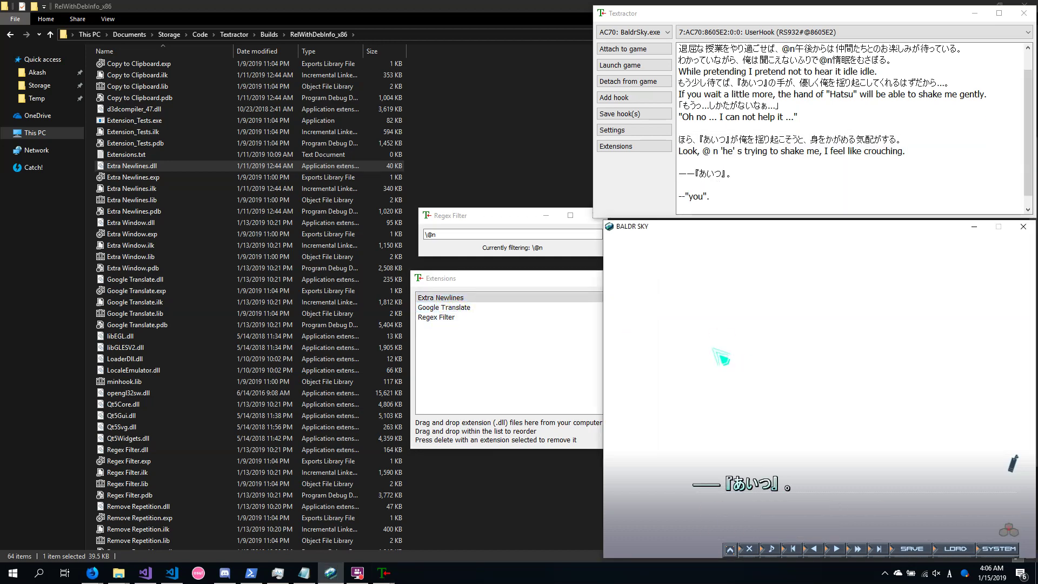
{"action": "left_click_drag", "start_coordinate": [713, 196], "coordinate": [680, 185]}
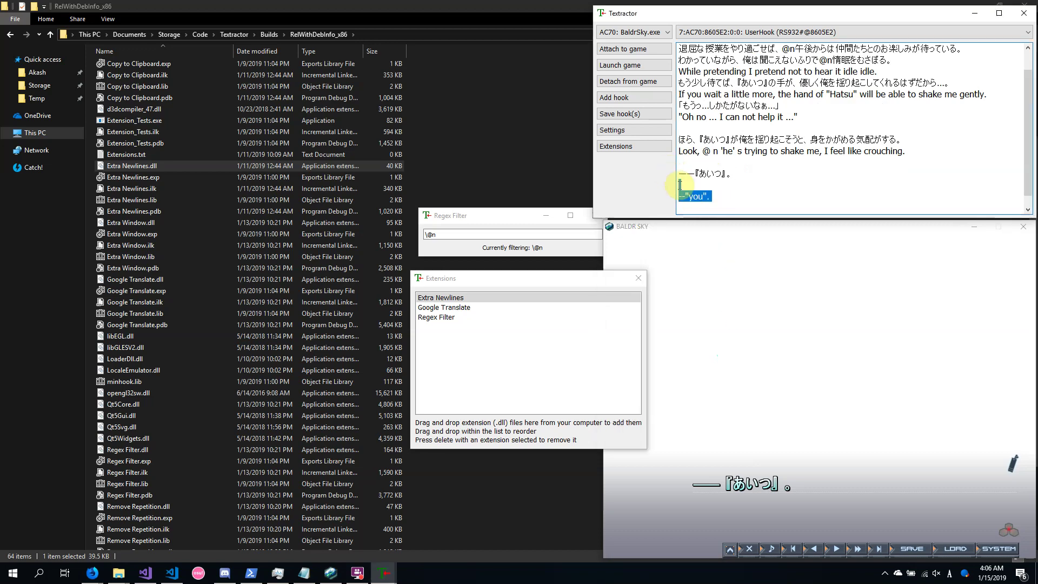
{"action": "left_click", "coordinate": [763, 356]}
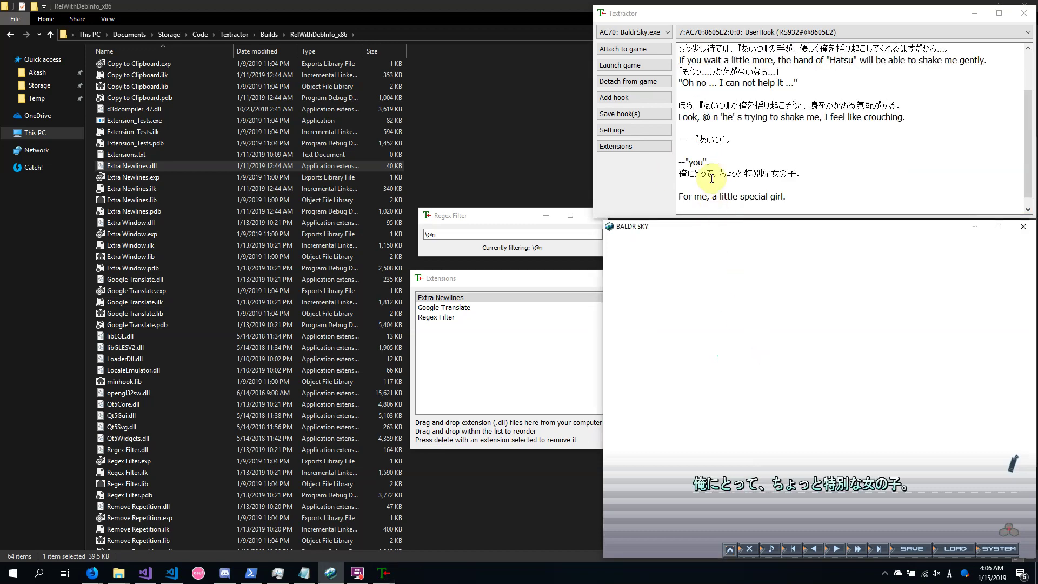
{"action": "left_click_drag", "start_coordinate": [799, 163], "coordinate": [806, 174]}
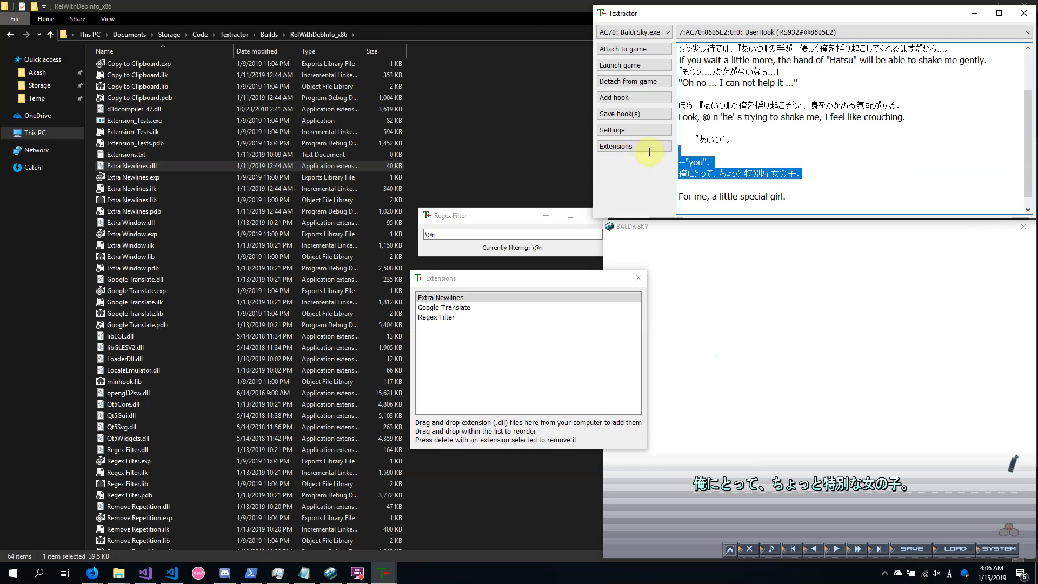
{"action": "left_click_drag", "start_coordinate": [660, 161], "coordinate": [669, 156]}
{"action": "left_click", "coordinate": [745, 167]}
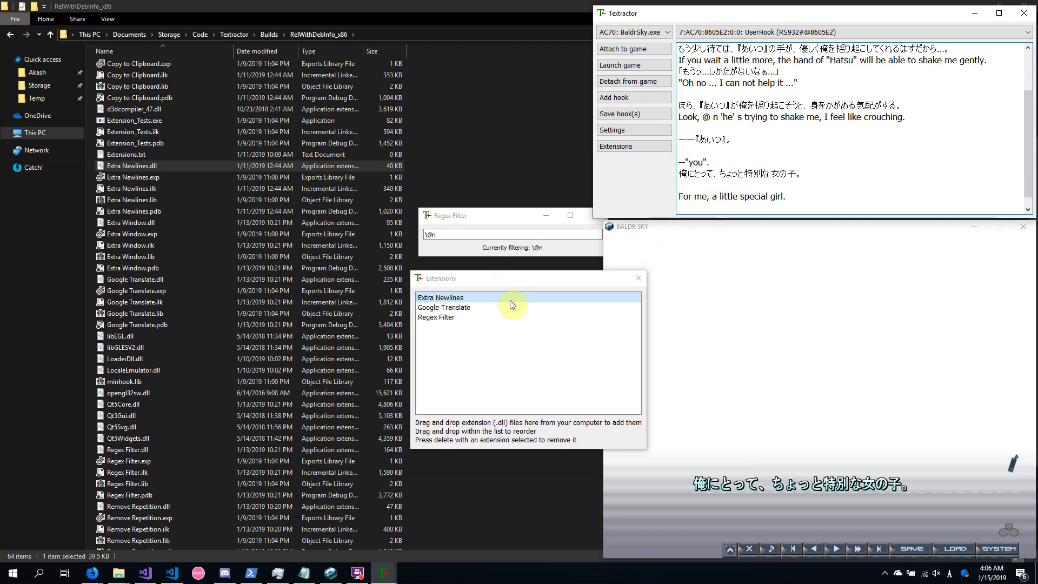
{"action": "left_click", "coordinate": [511, 342]}
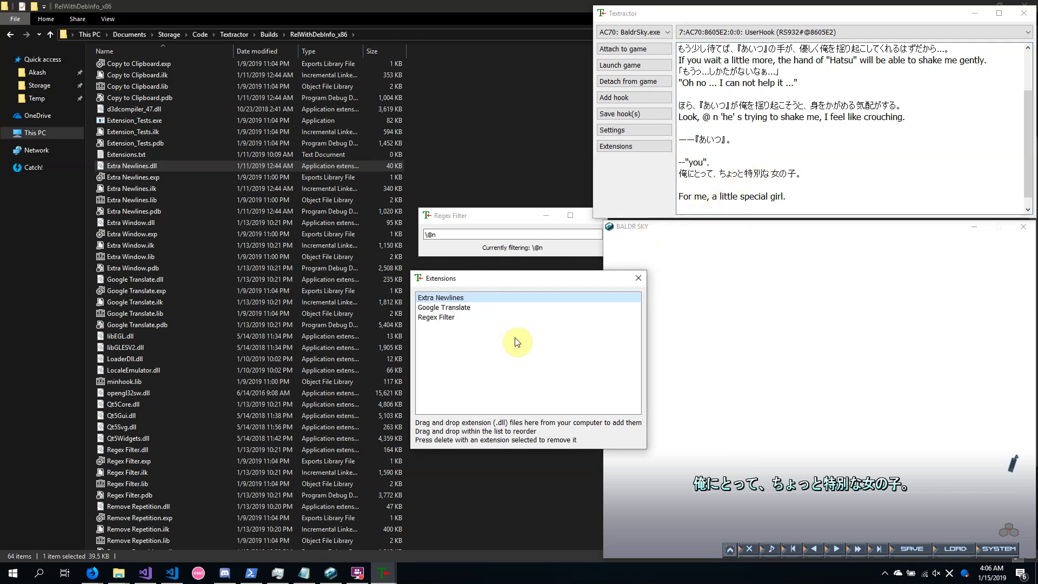